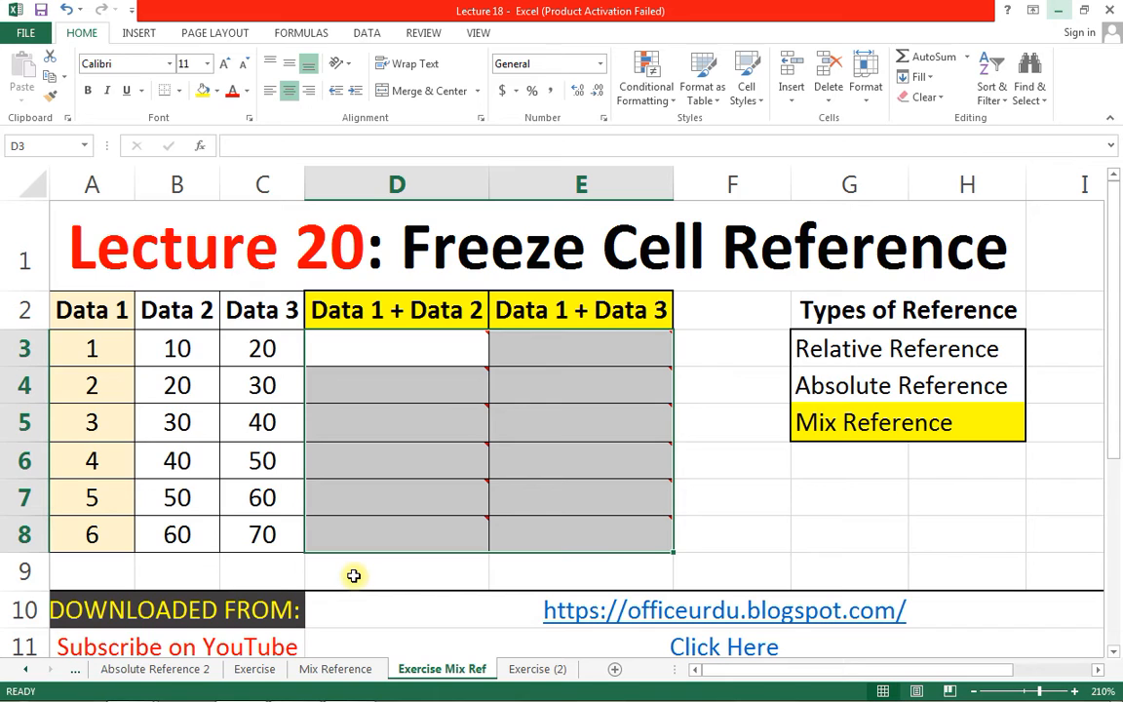
- Enter the formula =A3+B3 in cell D3 under Data 1 + Data 2
{"action": "left_click", "coordinate": [325, 351]}
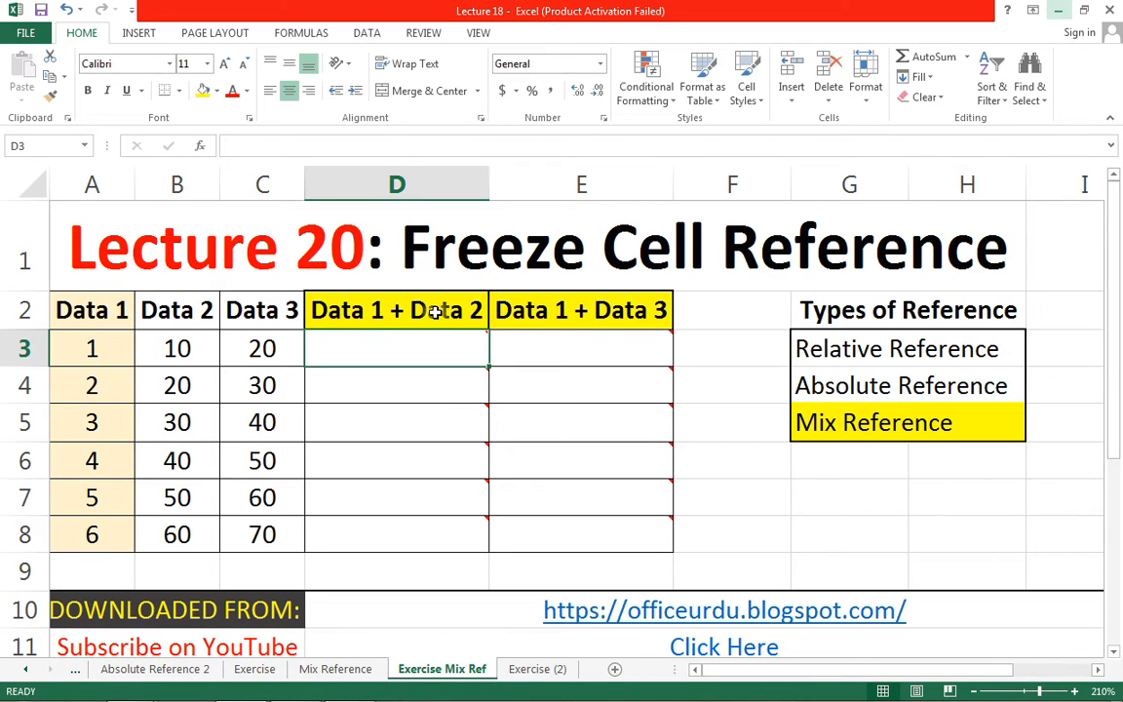
{"action": "mouse_move", "coordinate": [377, 354]}
{"action": "mouse_move", "coordinate": [614, 342]}
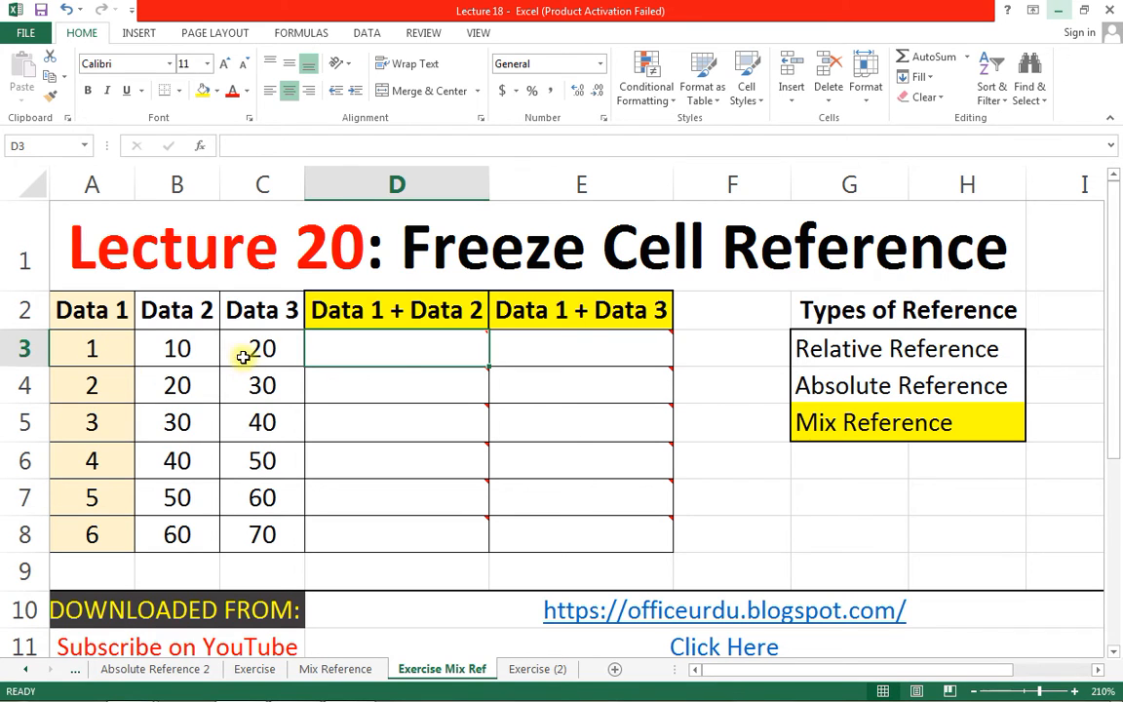
{"action": "mouse_move", "coordinate": [532, 352]}
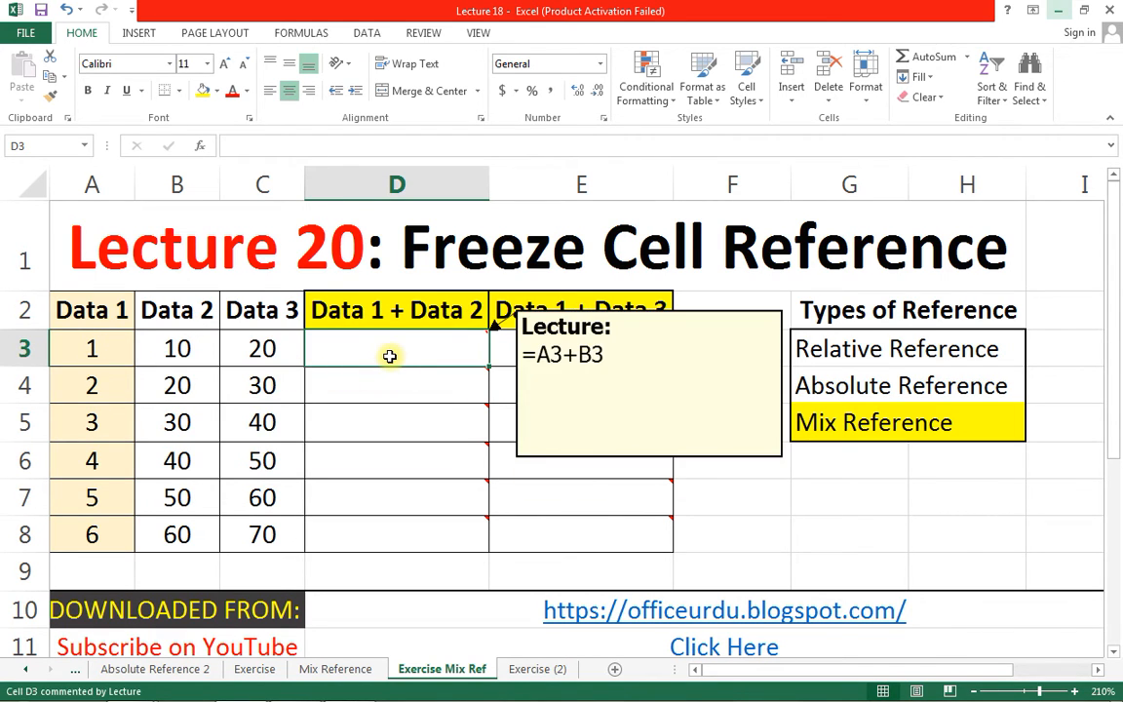
{"action": "type", "text": "="}
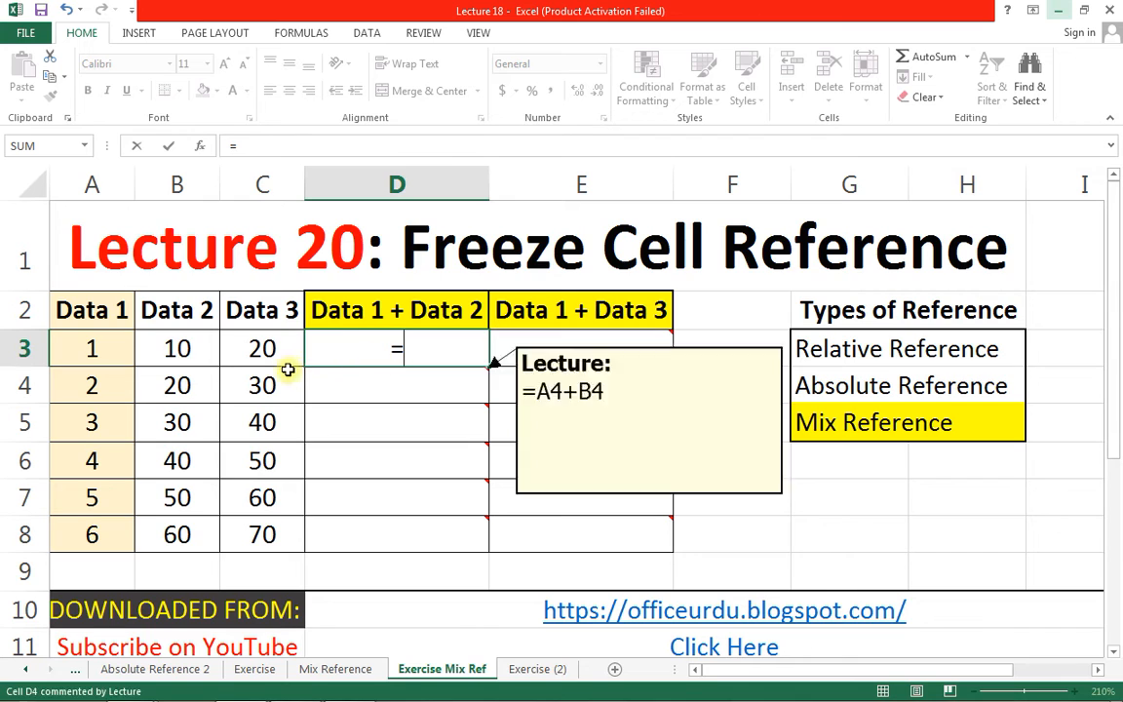
{"action": "left_click", "coordinate": [83, 350]}
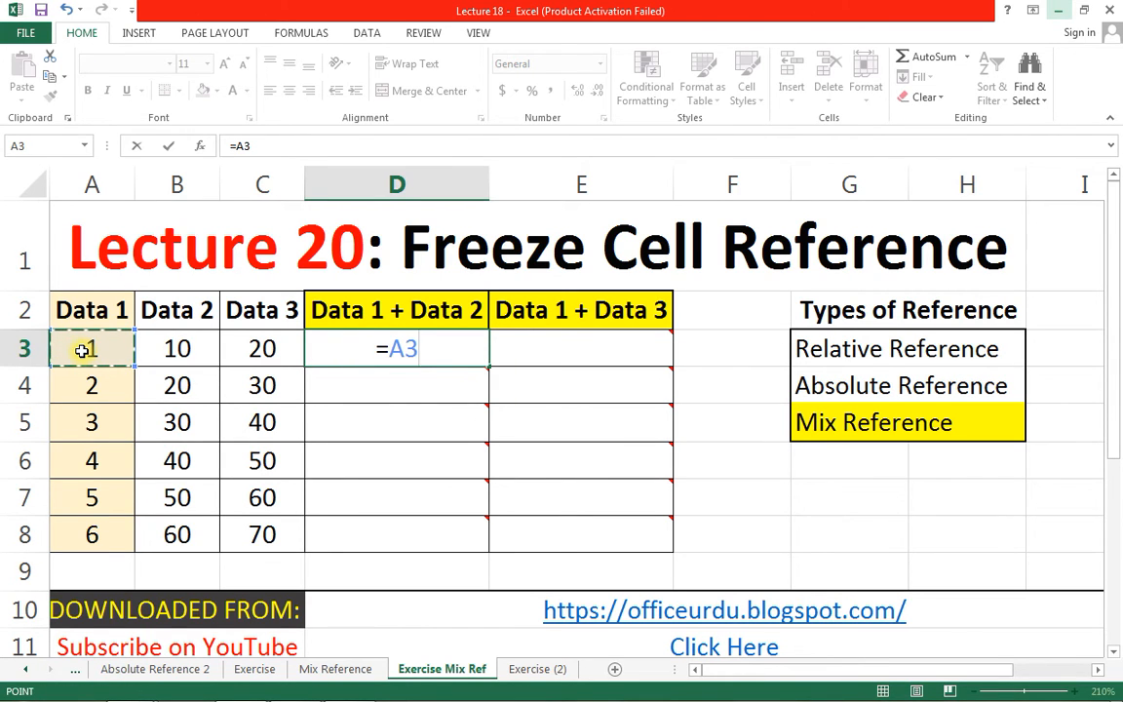
{"action": "type", "text": "+"}
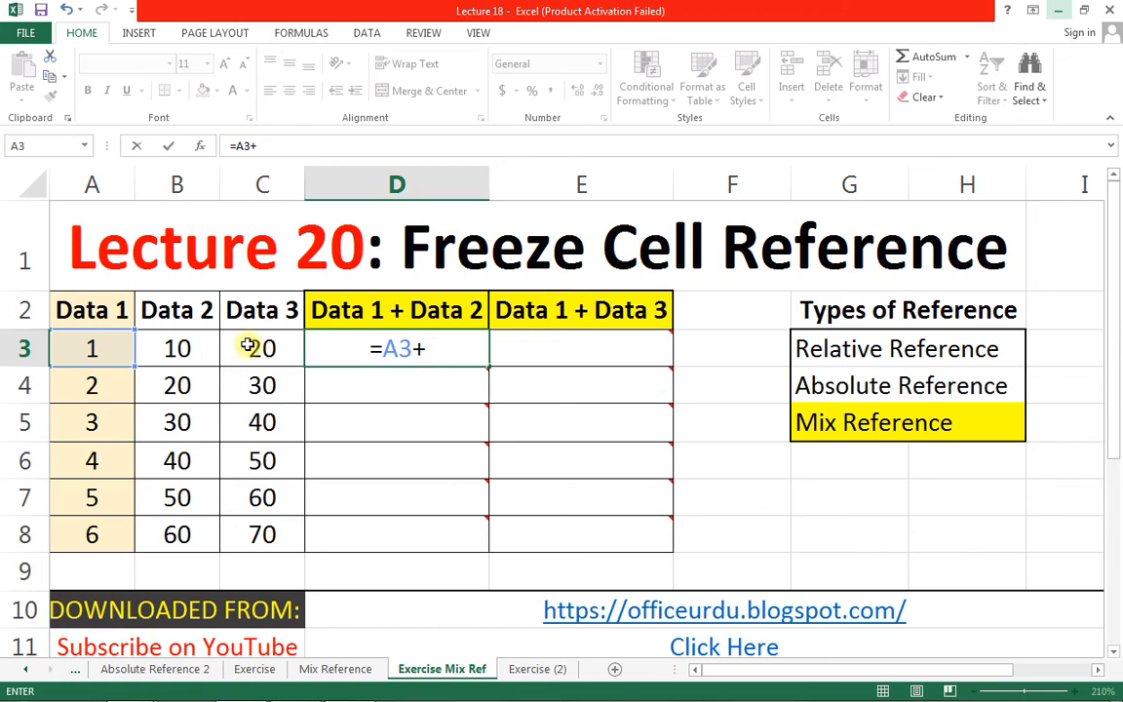
{"action": "left_click", "coordinate": [195, 347]}
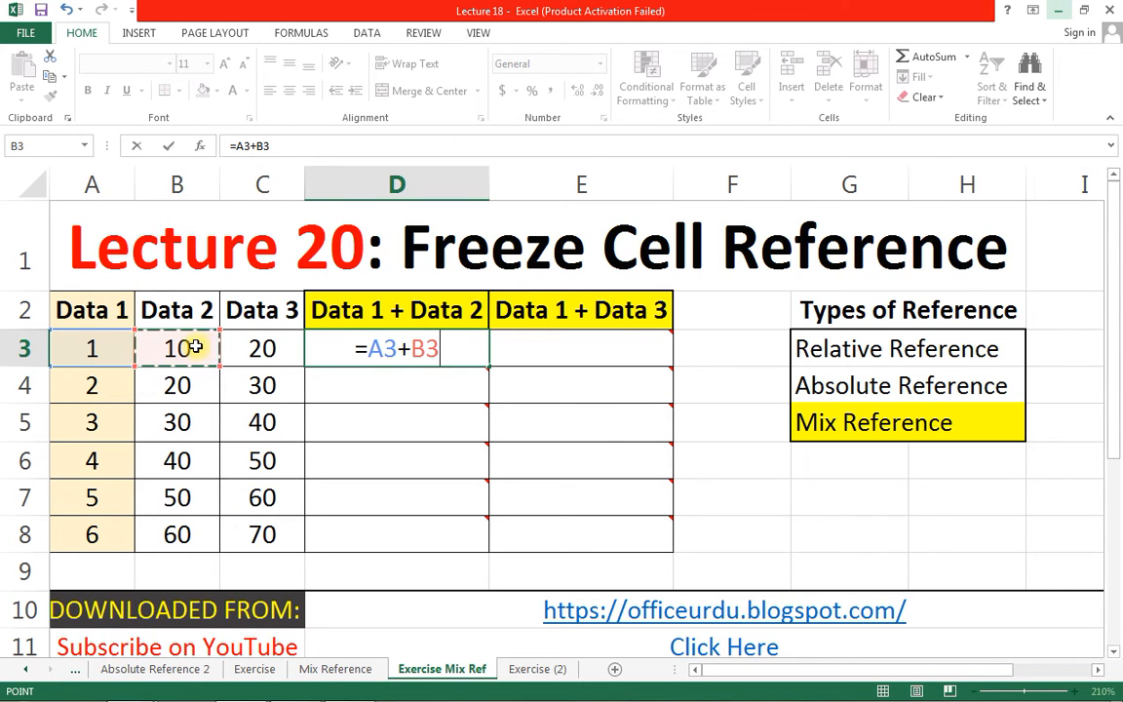
{"action": "key", "text": "Return"}
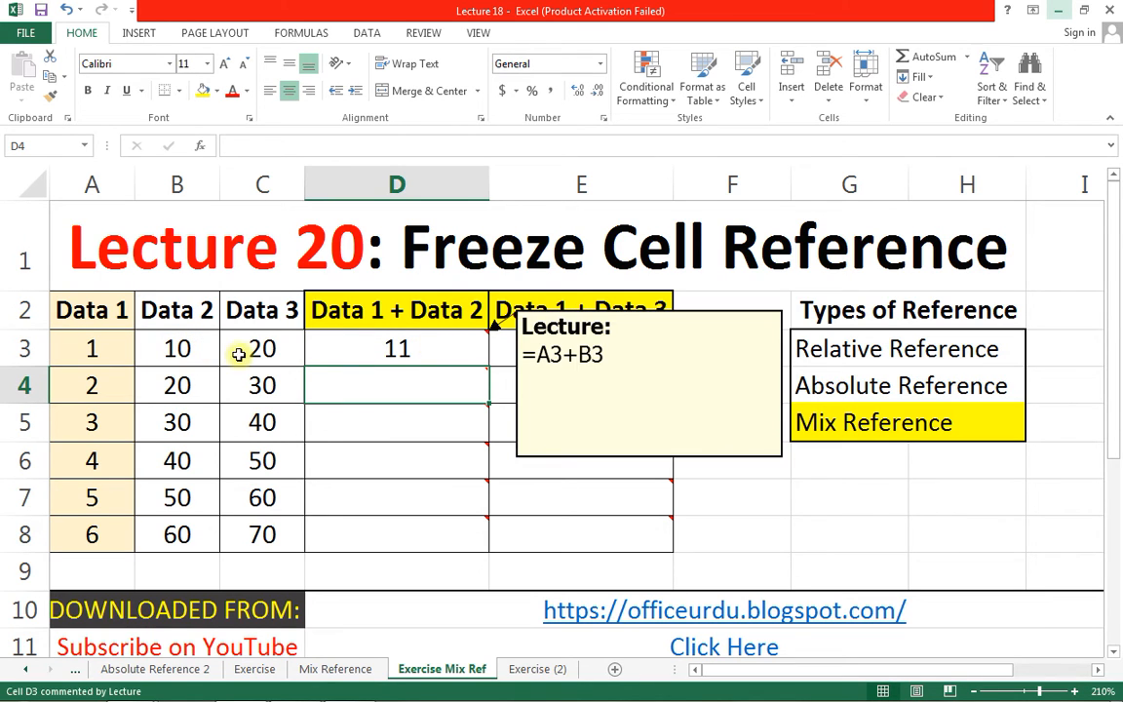
- Copy the relative formula from D3 across to E3 and inspect the references it uses there
{"action": "left_click", "coordinate": [417, 348]}
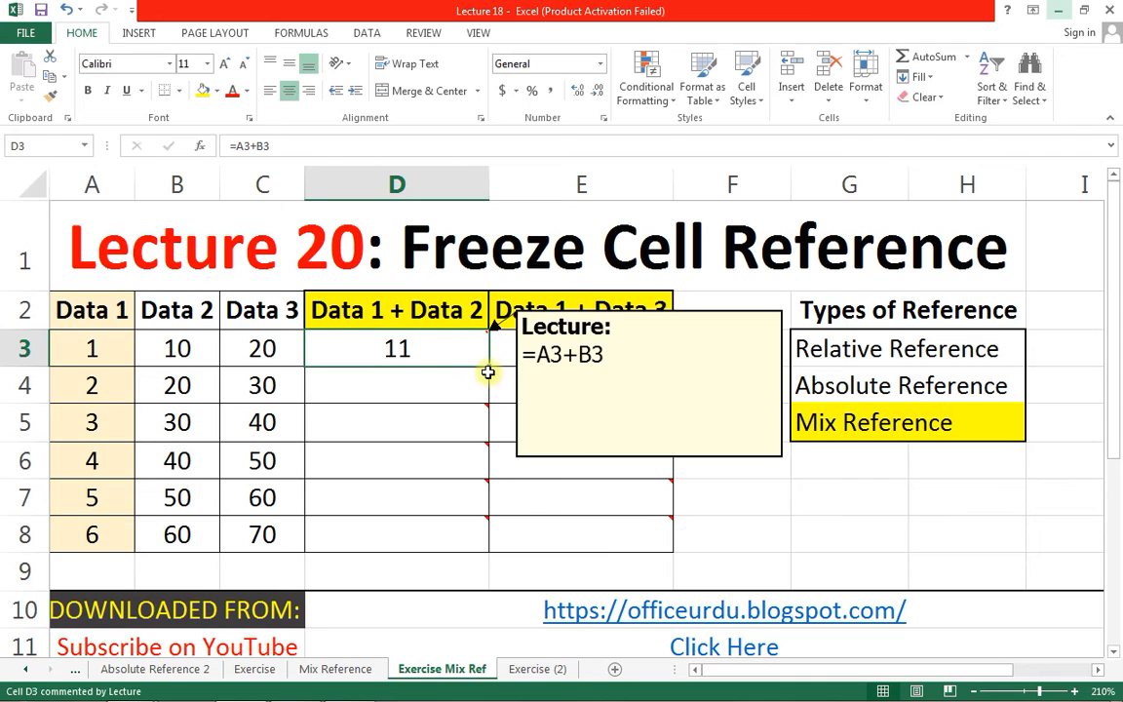
{"action": "left_click_drag", "start_coordinate": [497, 365], "coordinate": [610, 356]}
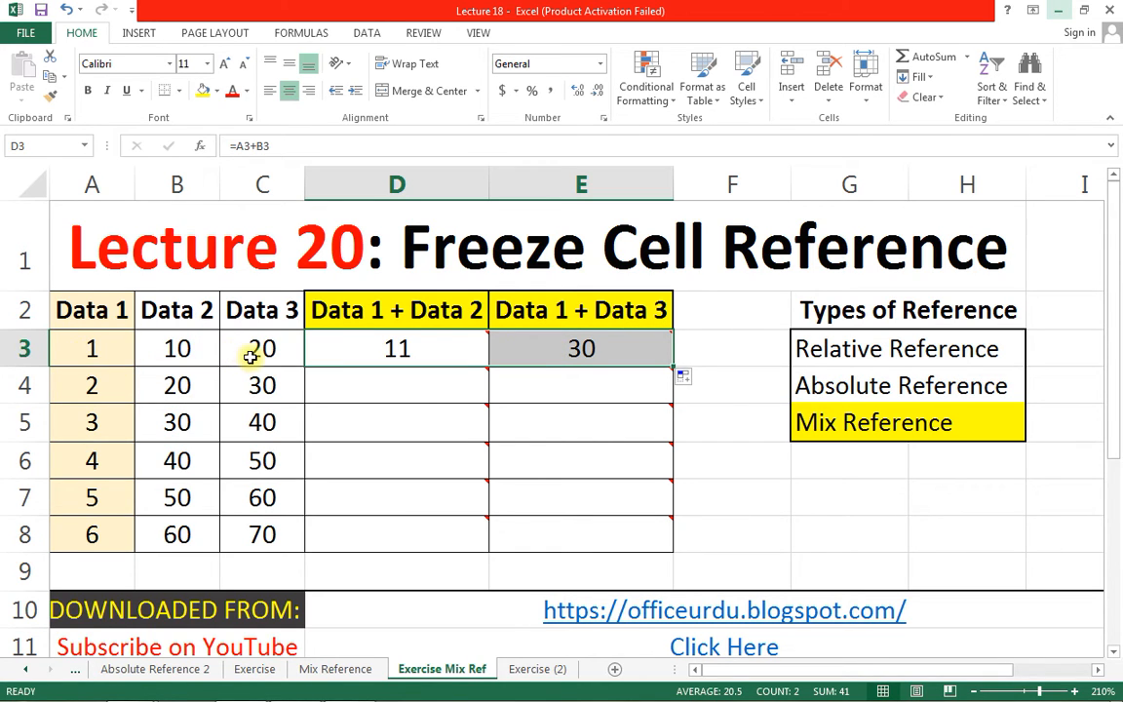
{"action": "double_click", "coordinate": [556, 351]}
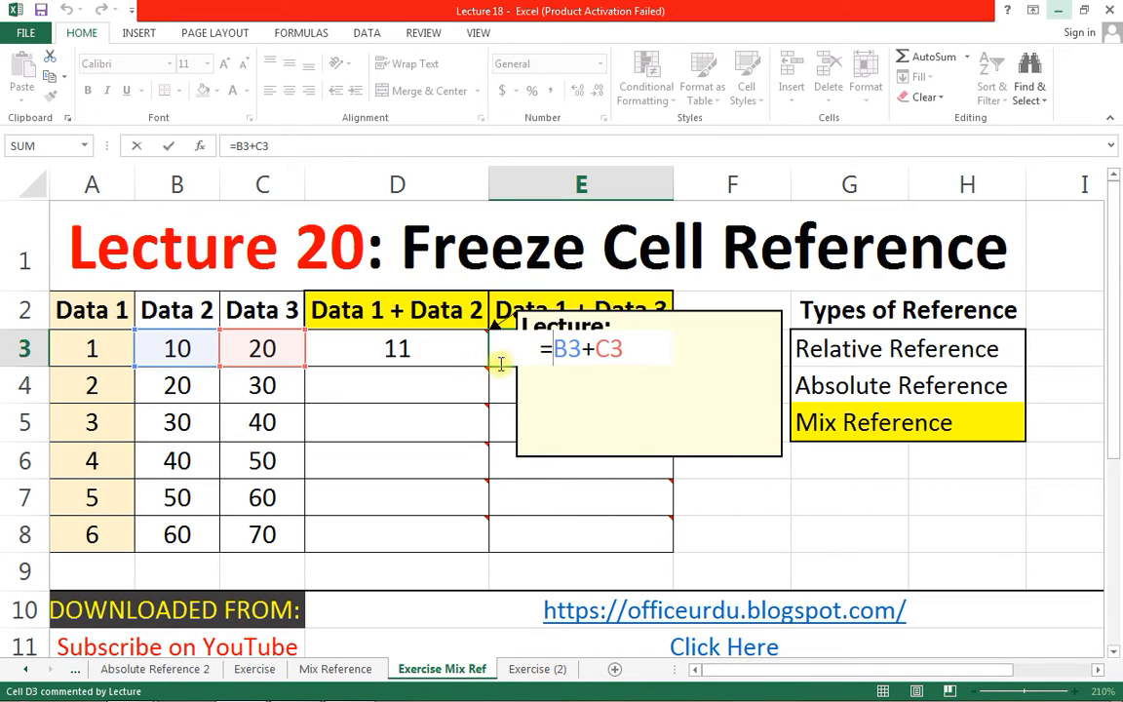
{"action": "left_click", "coordinate": [395, 348]}
{"action": "key", "text": "Escape"}
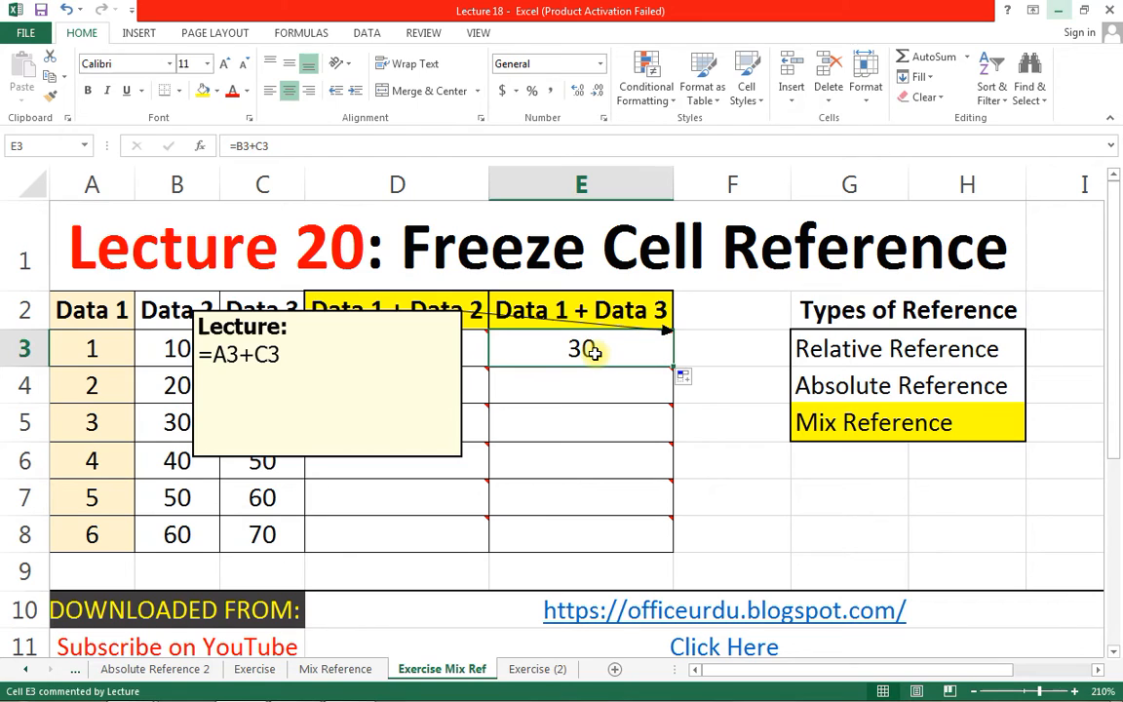
- Lock the column of the A3 reference in D3 so the formula reads =$A3+B3
{"action": "double_click", "coordinate": [399, 348]}
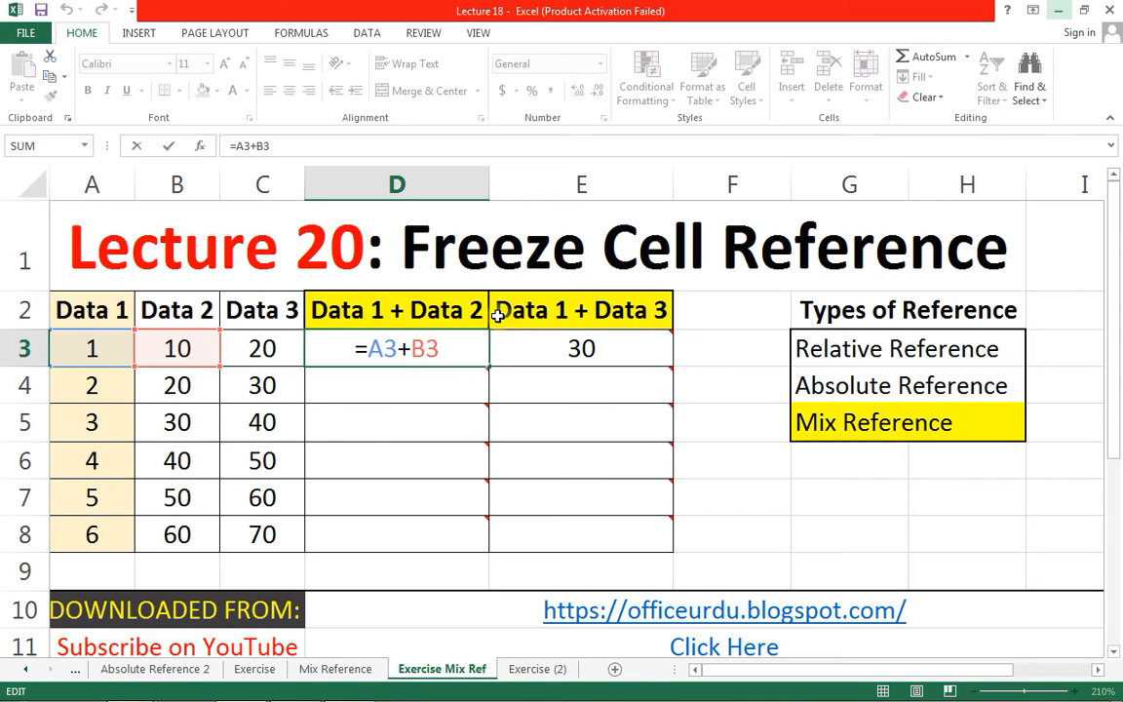
{"action": "mouse_move", "coordinate": [600, 353]}
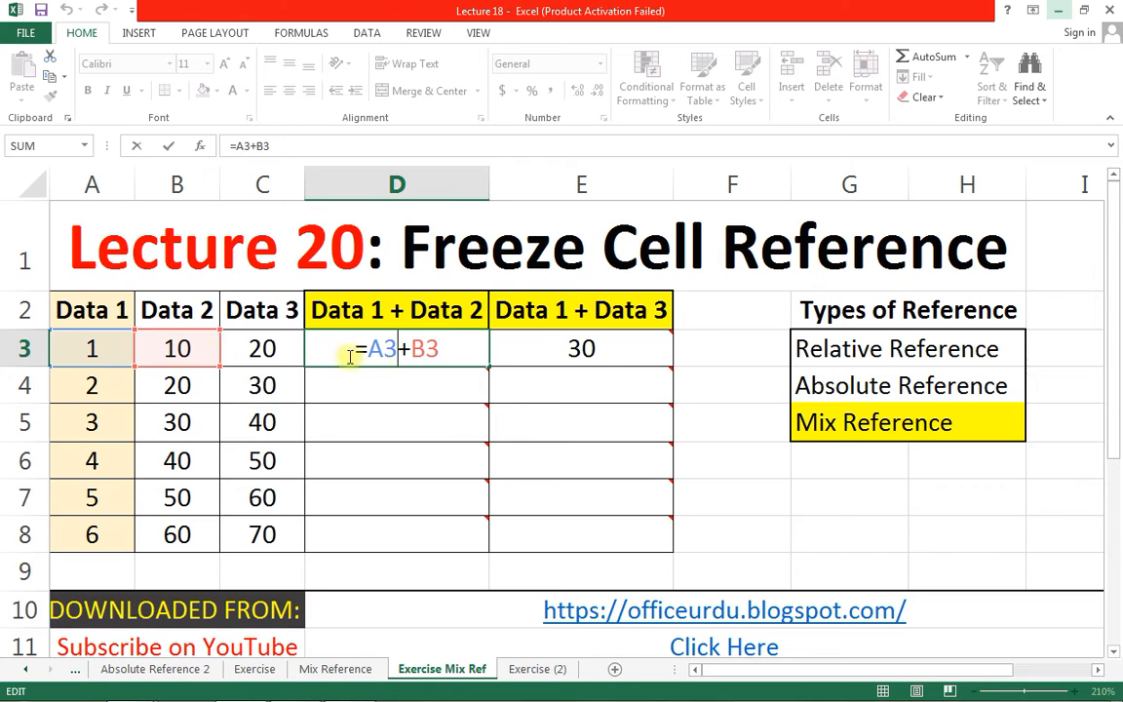
{"action": "mouse_move", "coordinate": [539, 349]}
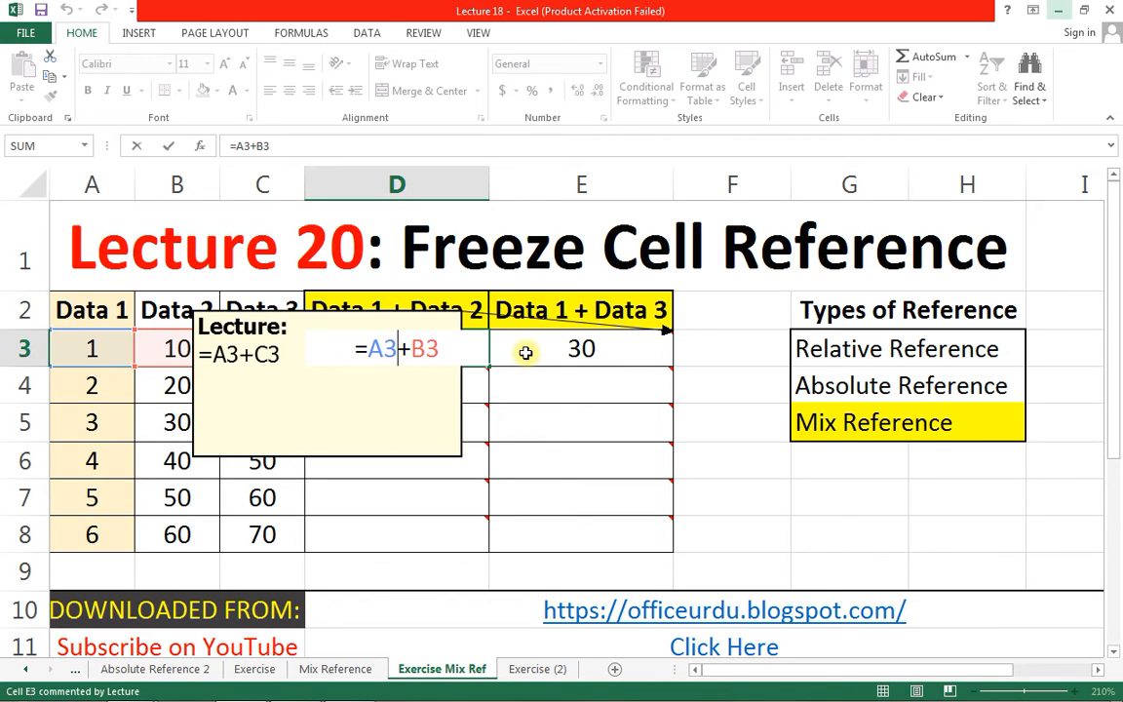
{"action": "left_click", "coordinate": [374, 348]}
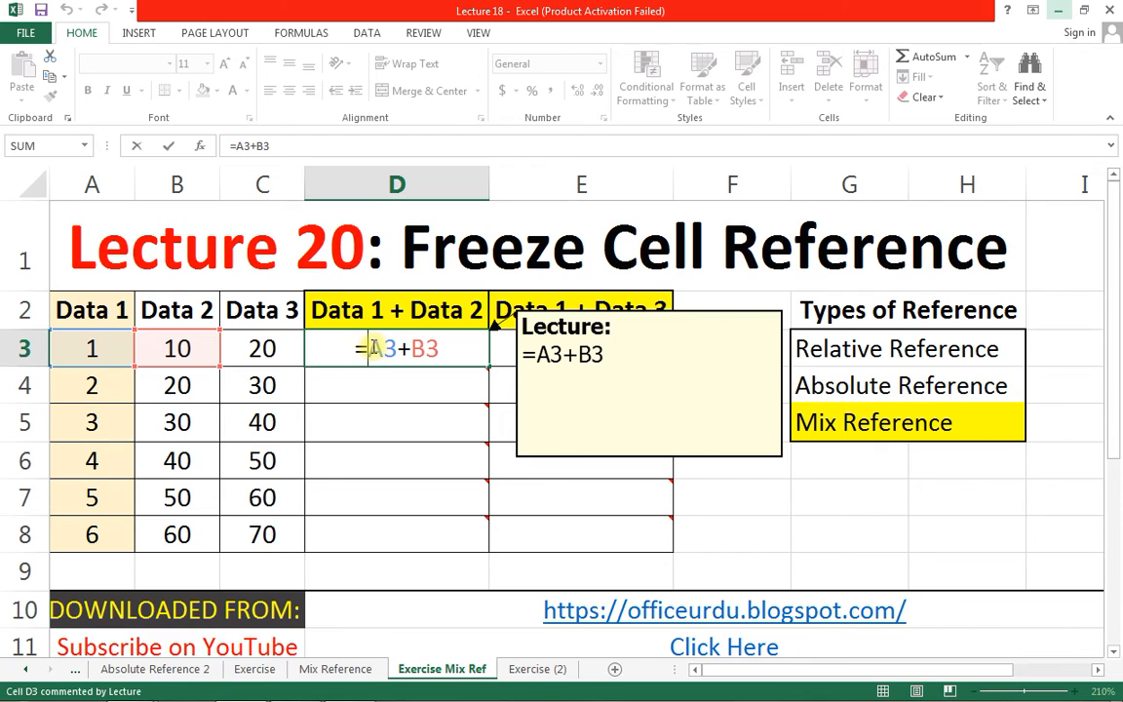
{"action": "left_click_drag", "start_coordinate": [375, 348], "coordinate": [400, 348]}
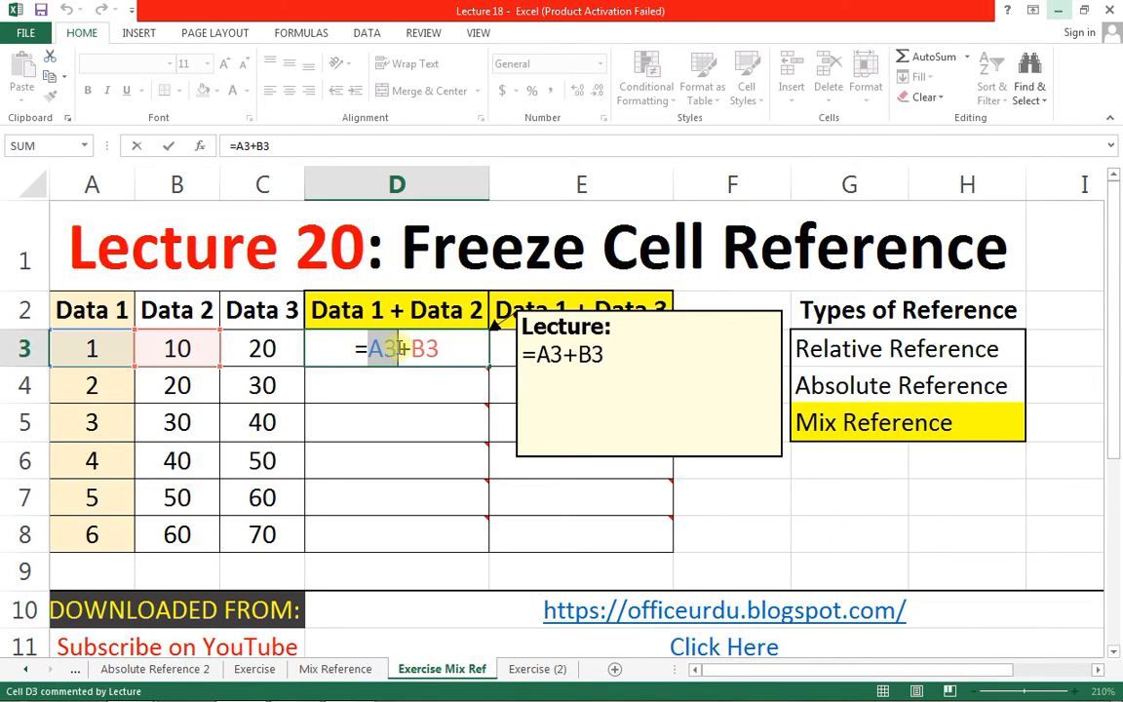
{"action": "key", "text": "F4"}
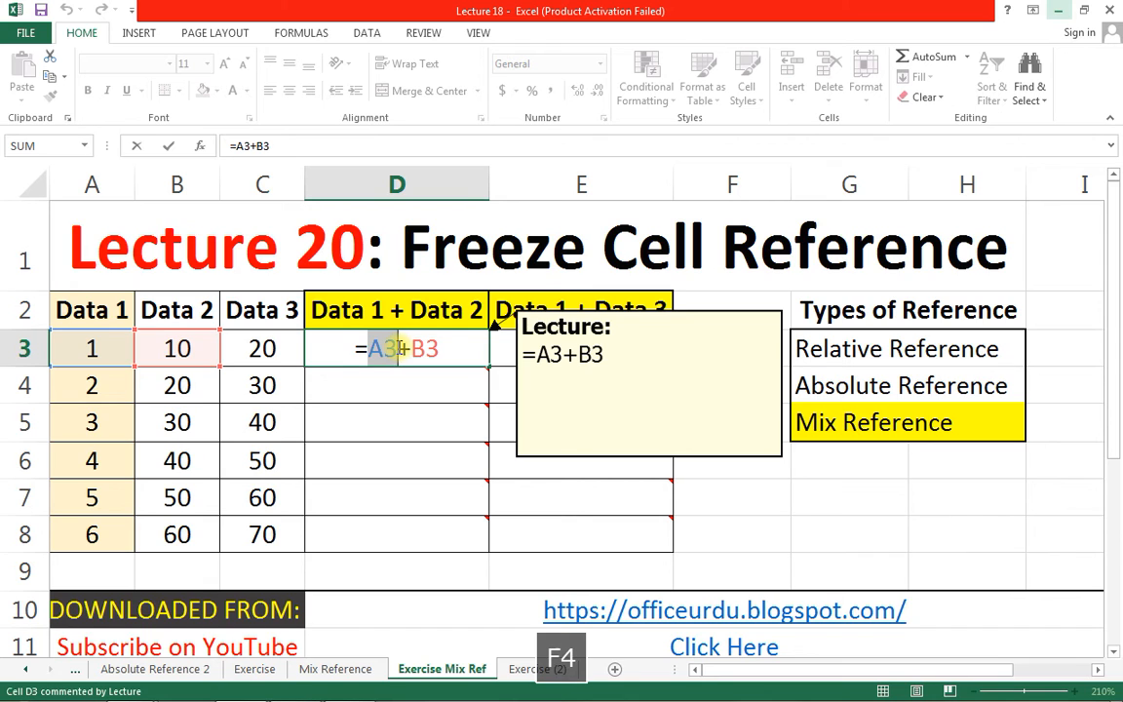
{"action": "key", "text": "F4"}
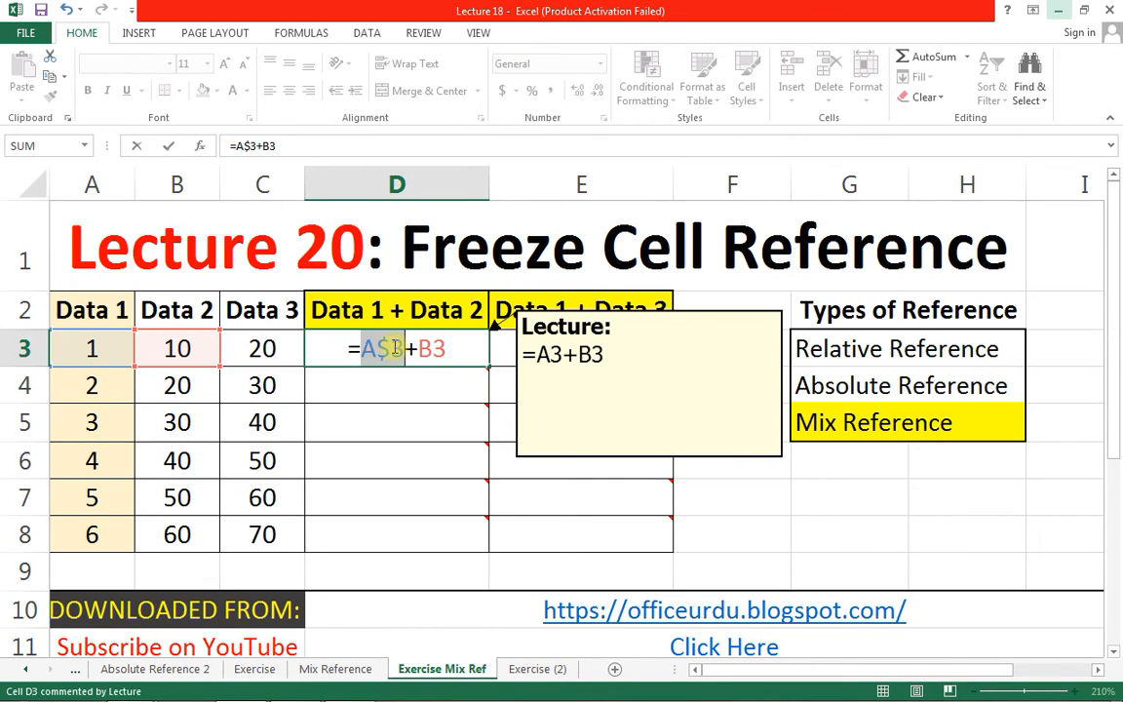
{"action": "key", "text": "F4"}
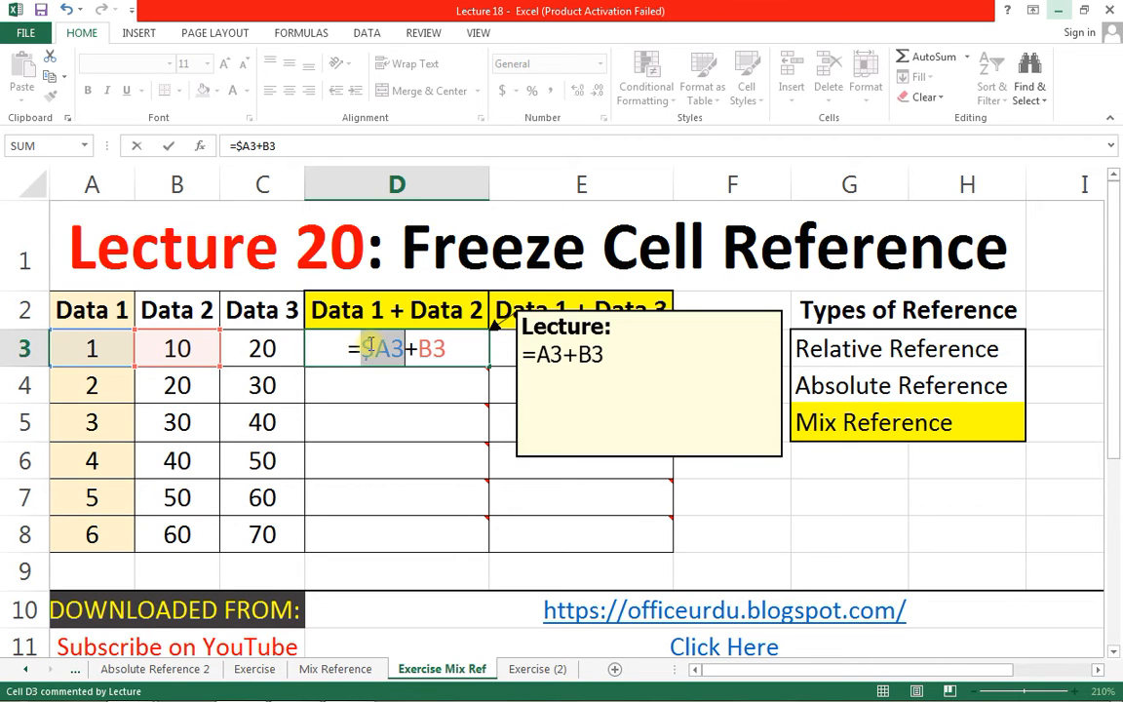
{"action": "key", "text": "Return"}
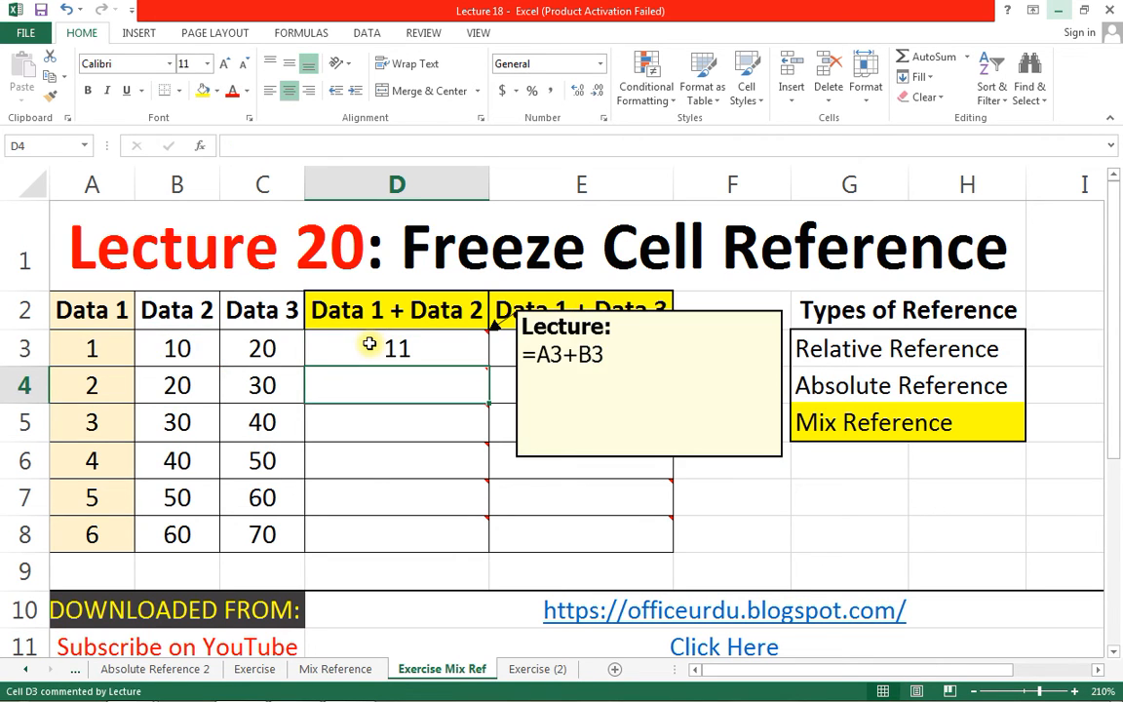
- Copy the mixed-reference formula from D3 across to E3 and check the references in the copy
{"action": "left_click", "coordinate": [370, 348]}
{"action": "left_click_drag", "start_coordinate": [489, 366], "coordinate": [575, 354]}
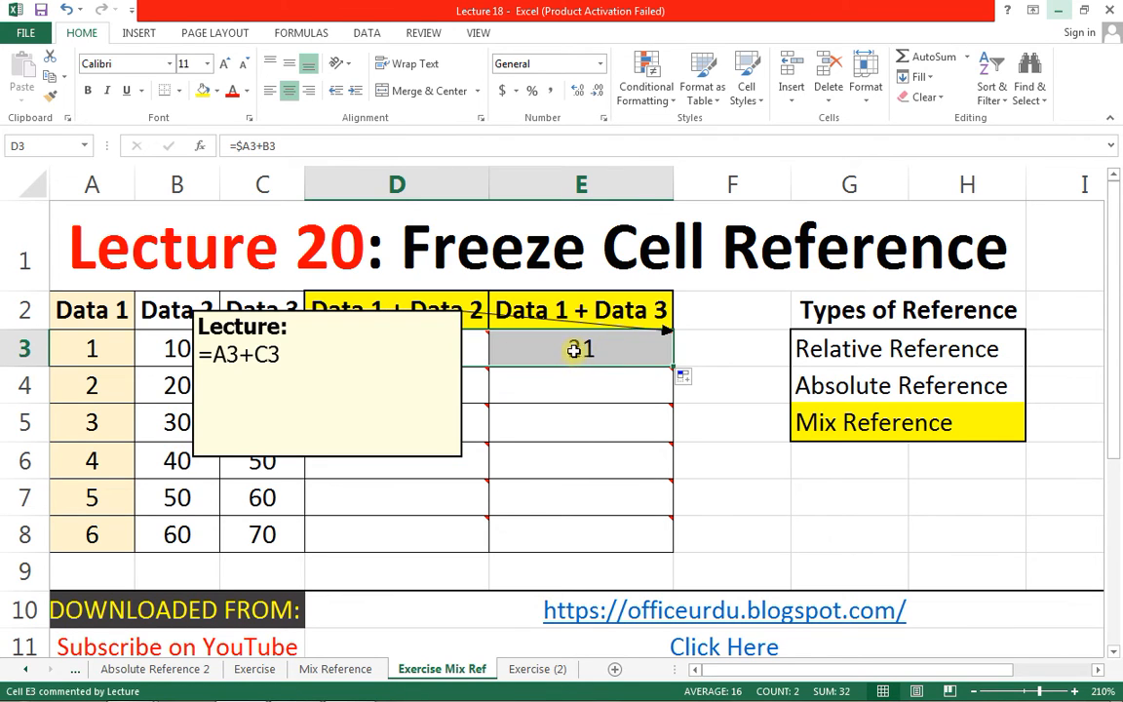
{"action": "left_click", "coordinate": [555, 351]}
{"action": "double_click", "coordinate": [556, 351]}
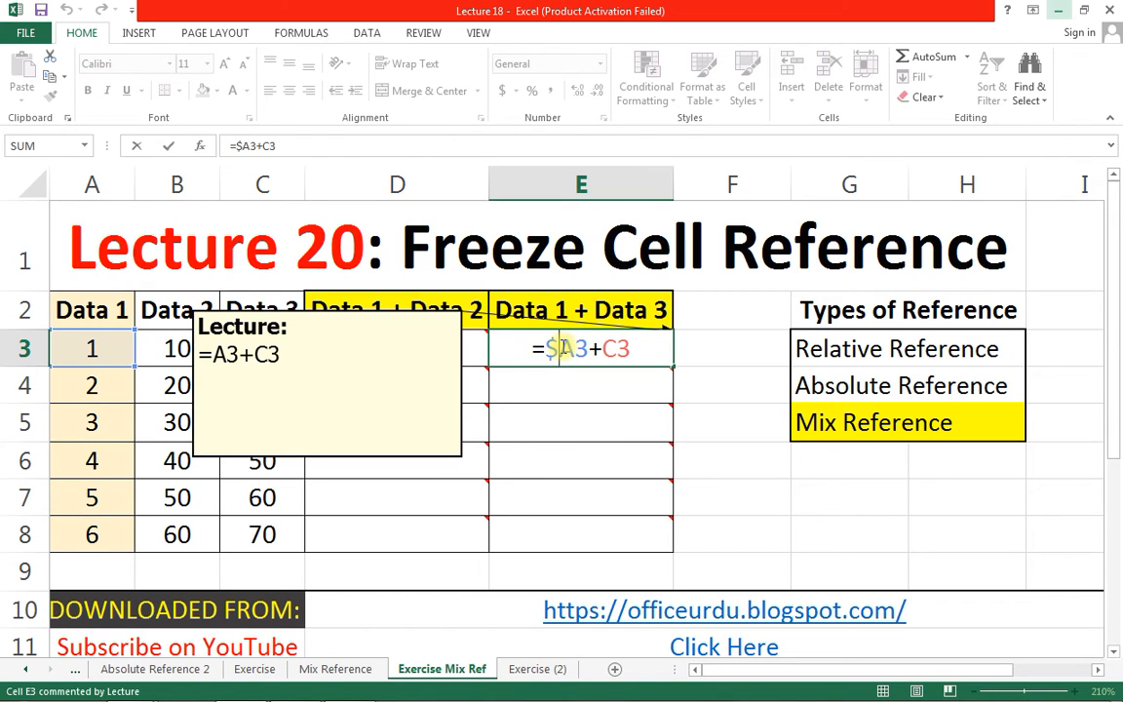
{"action": "key", "text": "Return"}
- Fill the formulas in D3:E3 down through row 8 and check the copied formula in E4
{"action": "mouse_move", "coordinate": [476, 347]}
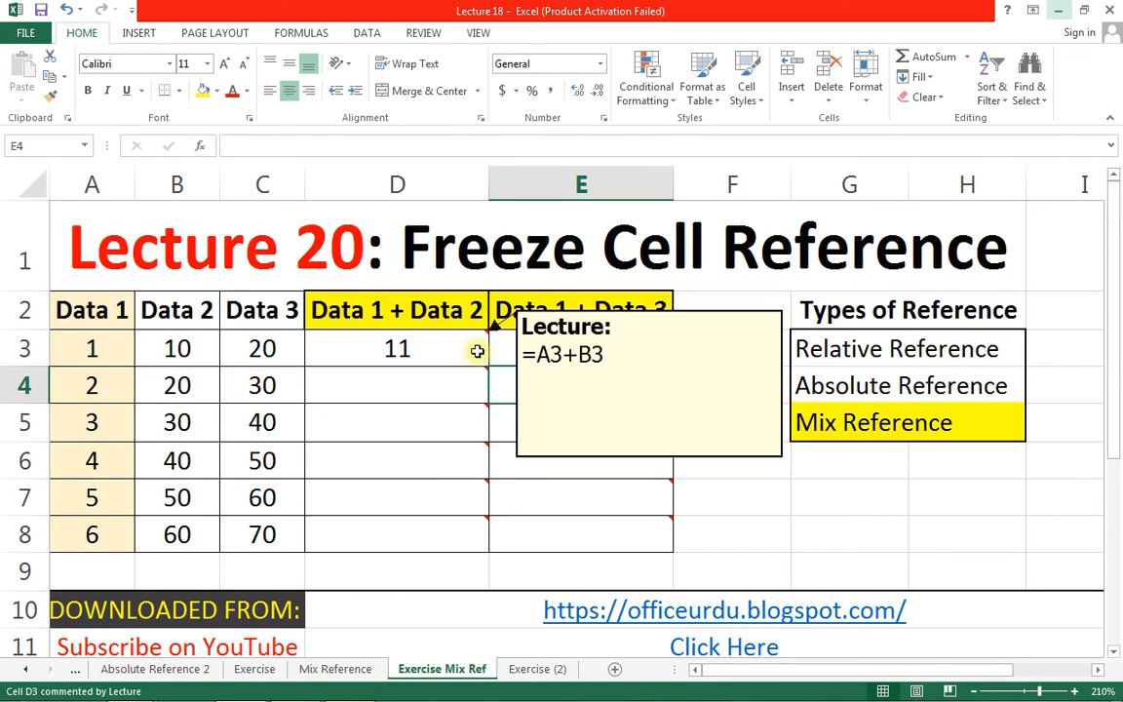
{"action": "left_click_drag", "start_coordinate": [467, 350], "coordinate": [571, 361]}
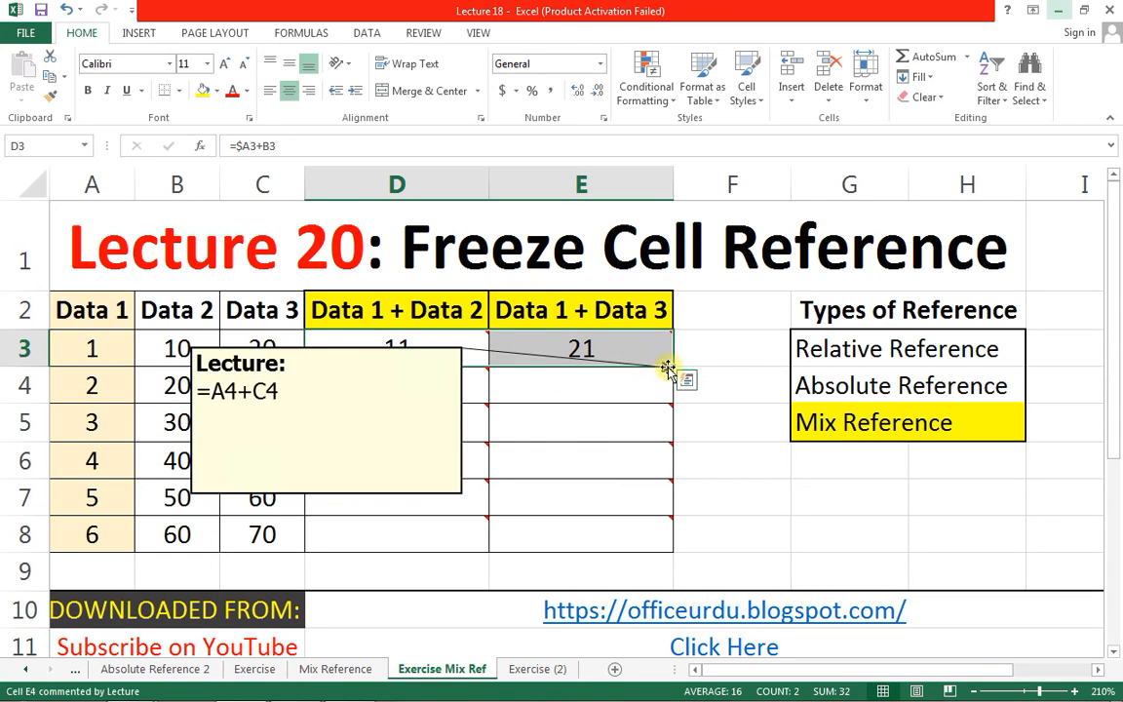
{"action": "left_click_drag", "start_coordinate": [673, 368], "coordinate": [616, 539]}
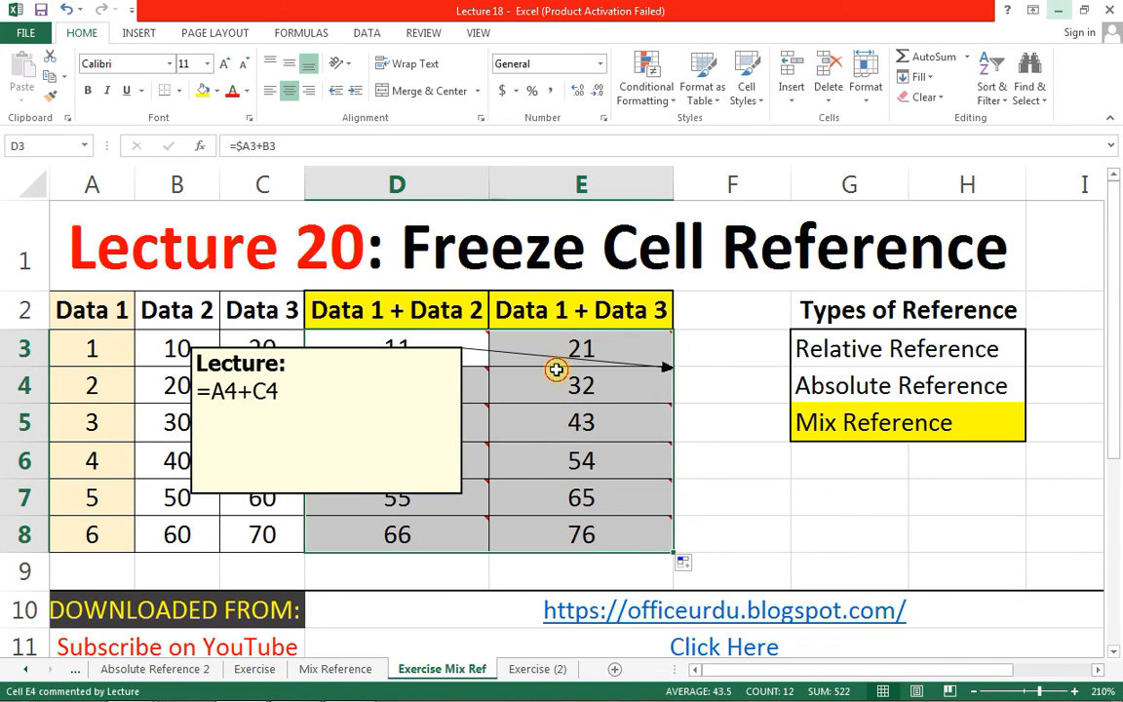
{"action": "left_click", "coordinate": [557, 372]}
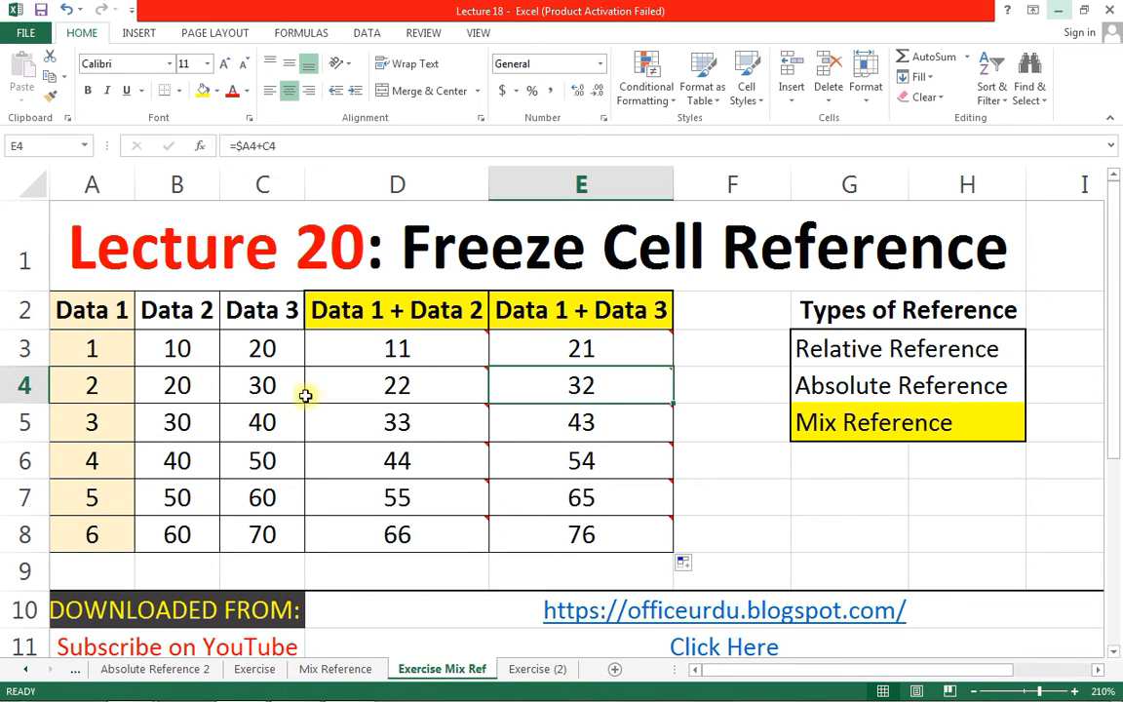
{"action": "mouse_move", "coordinate": [431, 443]}
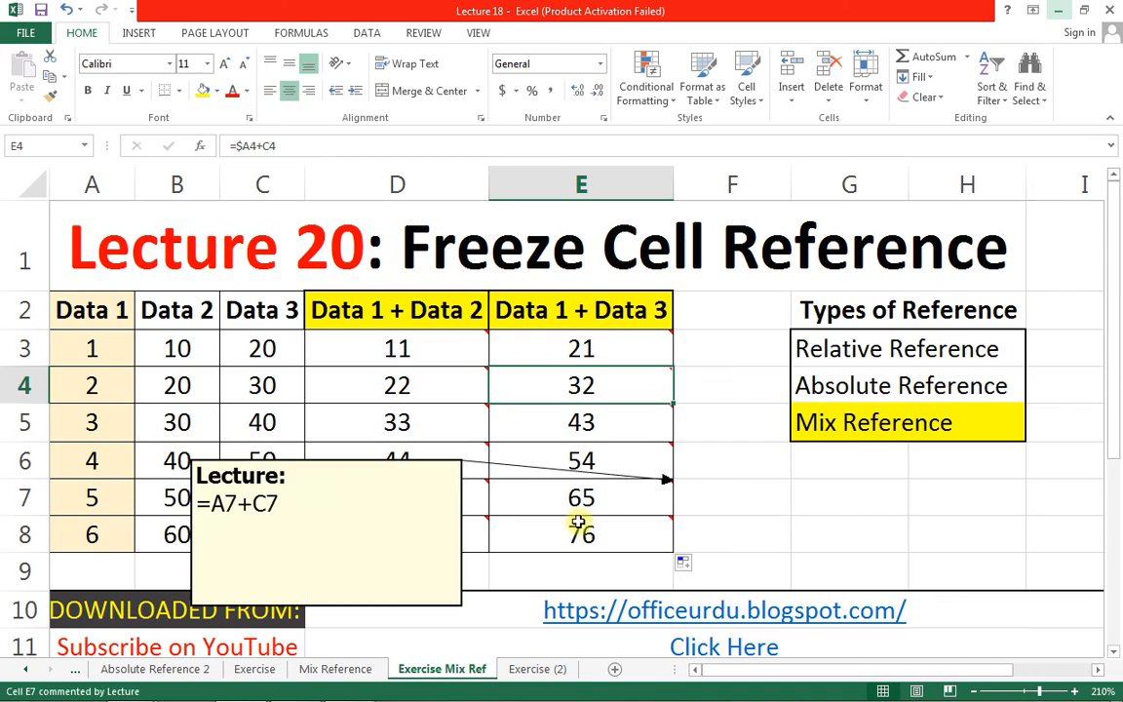
{"action": "mouse_move", "coordinate": [574, 390]}
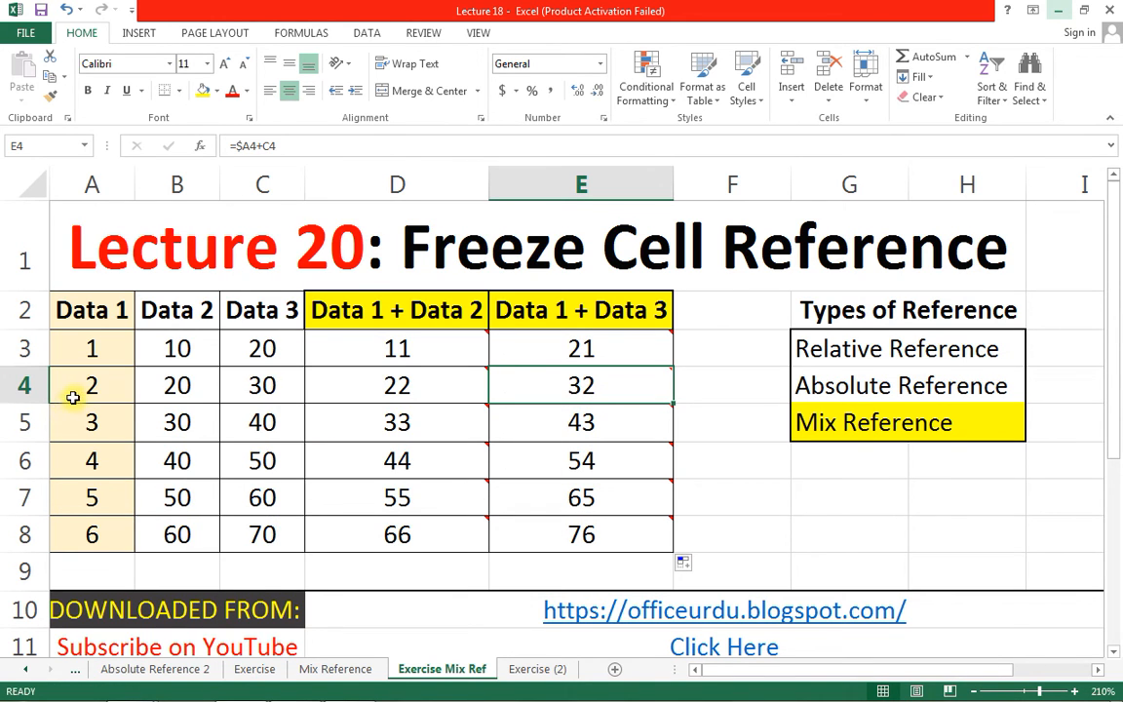
{"action": "mouse_move", "coordinate": [562, 534]}
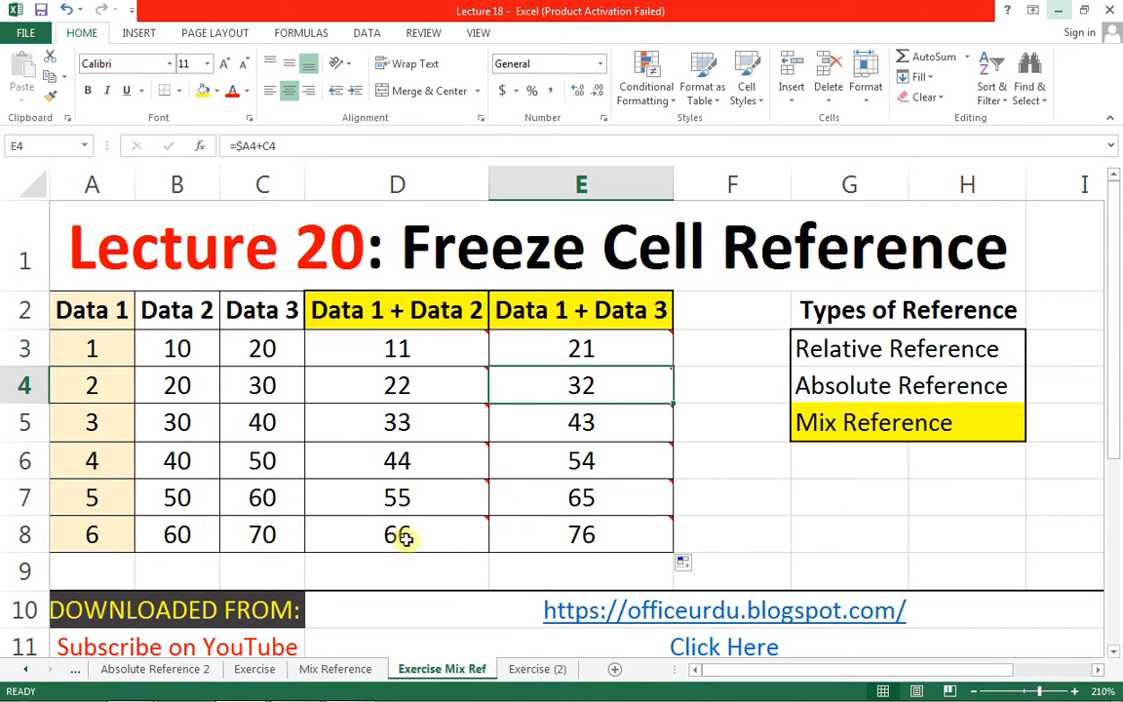
{"action": "mouse_move", "coordinate": [400, 538]}
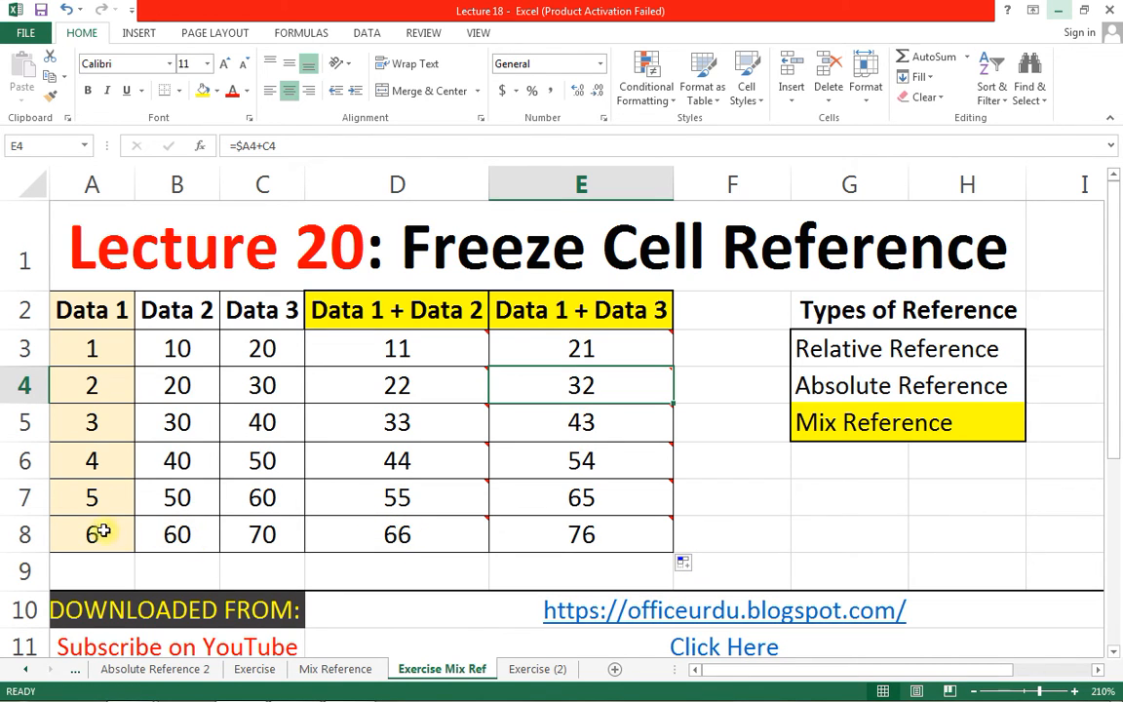
{"action": "mouse_move", "coordinate": [394, 448]}
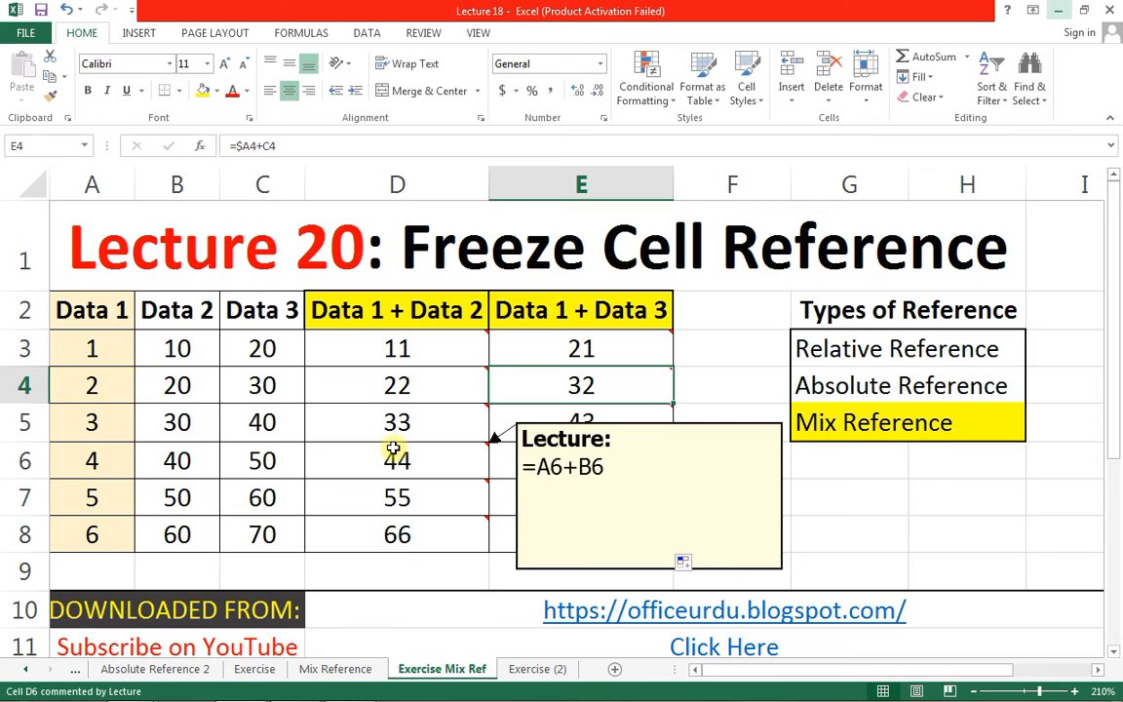
{"action": "mouse_move", "coordinate": [388, 380]}
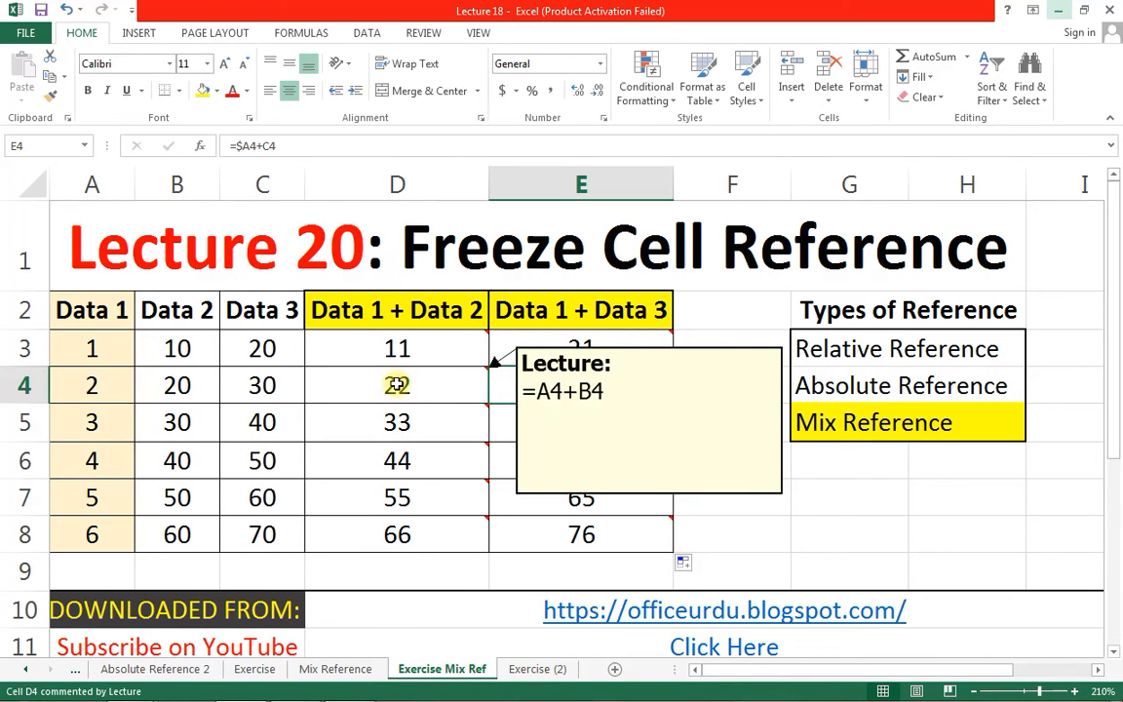
- Switch to the Exercise (2) sheet and enter =C5+C3 in E5 to add the English grace marks to the first student's score
{"action": "key", "text": "ctrl+Page_Down"}
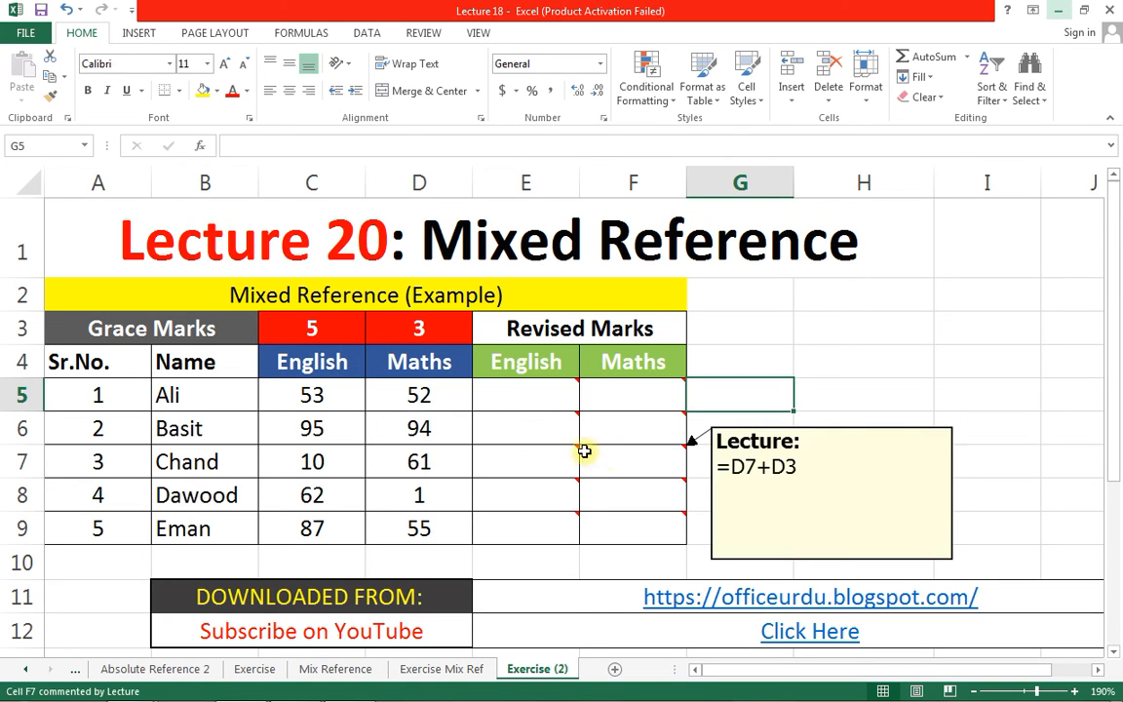
{"action": "left_click", "coordinate": [504, 401]}
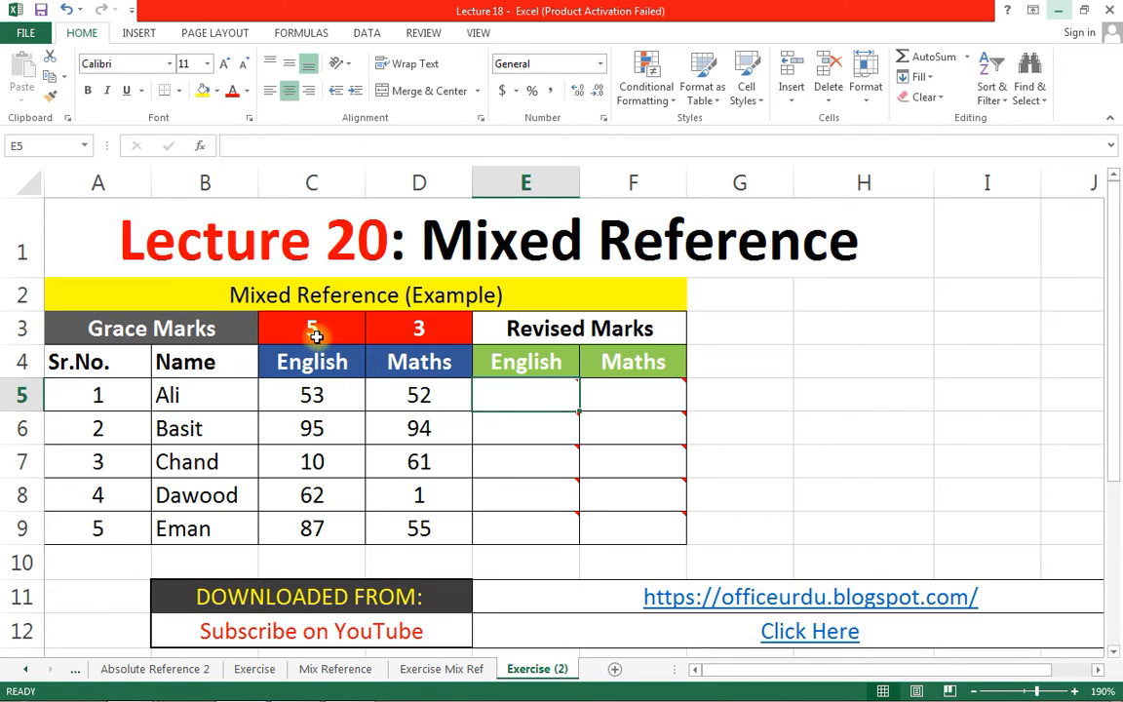
{"action": "mouse_move", "coordinate": [489, 400]}
{"action": "type", "text": "="}
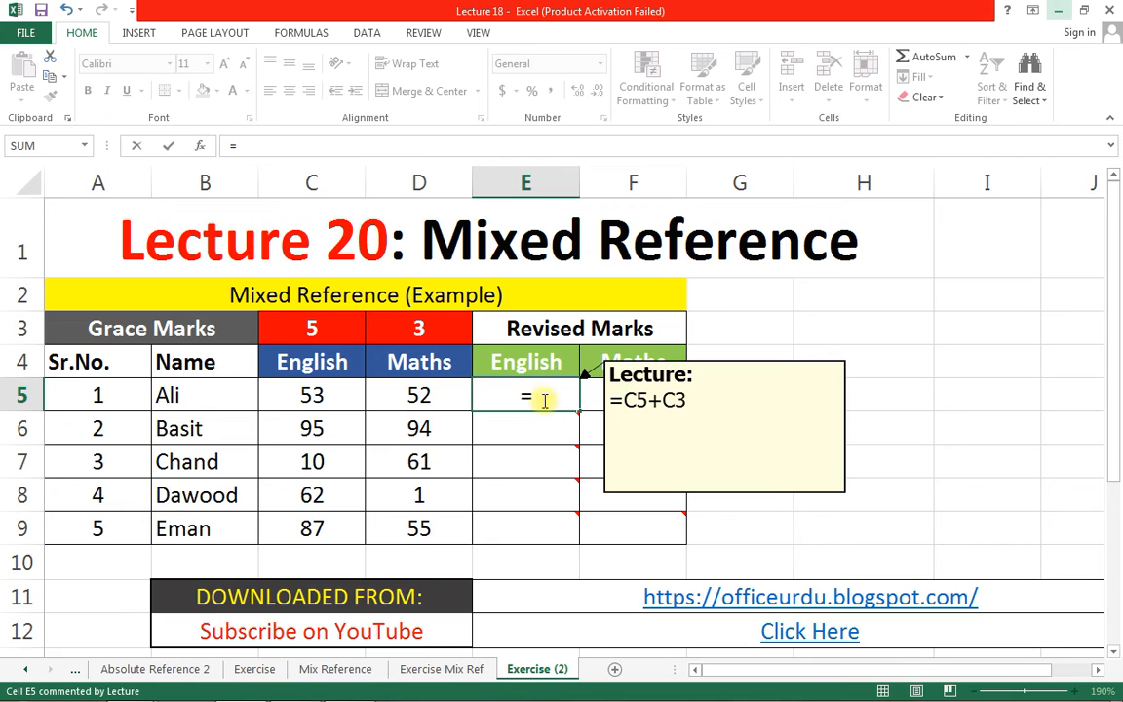
{"action": "left_click", "coordinate": [308, 394]}
{"action": "type", "text": "+"}
{"action": "left_click", "coordinate": [327, 328]}
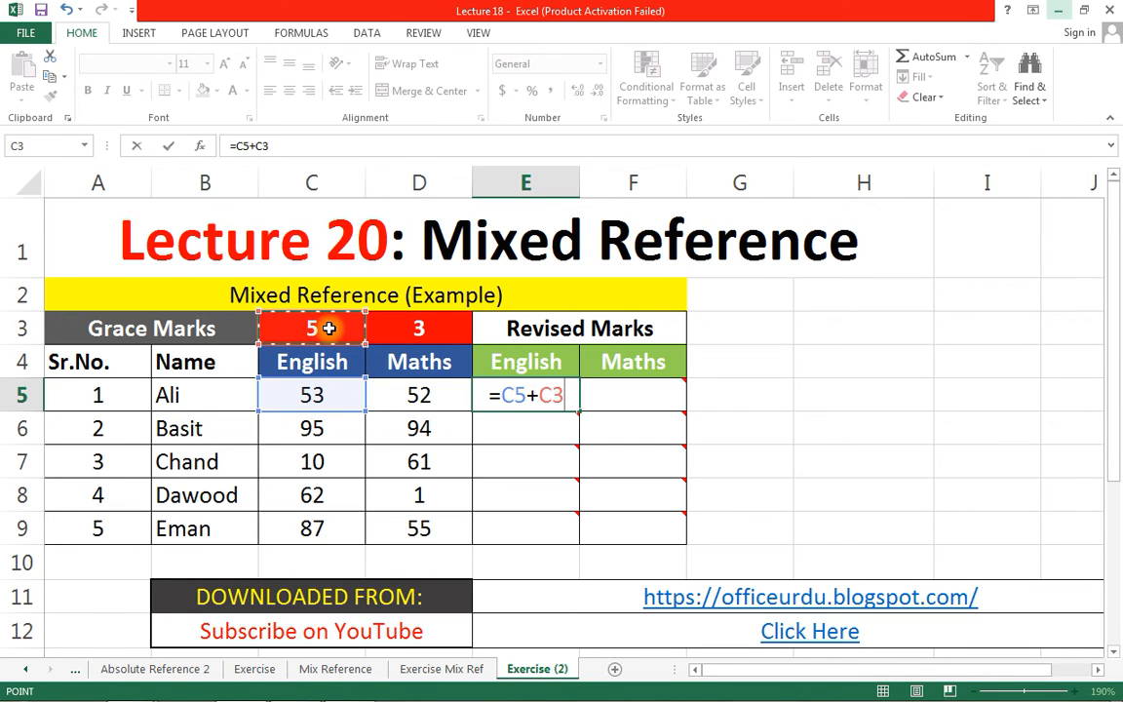
{"action": "key", "text": "Return"}
- Try filling the relative formula from E5 across to F5 and then down through row 9
{"action": "left_click", "coordinate": [528, 390]}
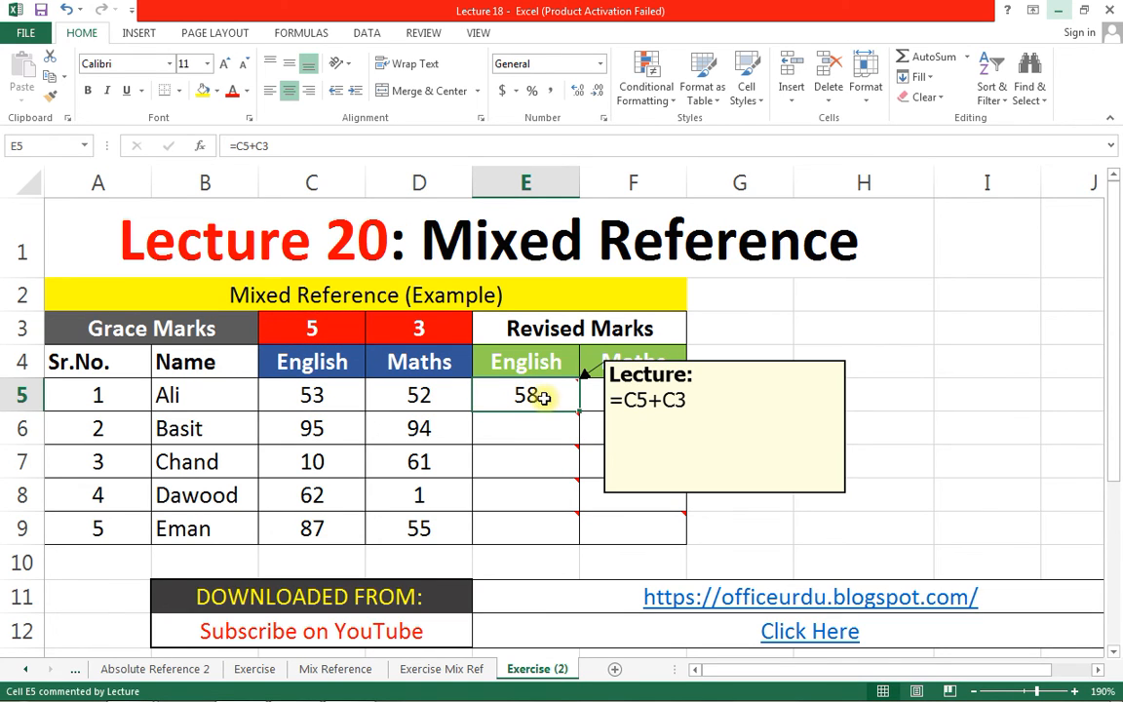
{"action": "left_click_drag", "start_coordinate": [579, 410], "coordinate": [644, 403]}
{"action": "mouse_move", "coordinate": [628, 403]}
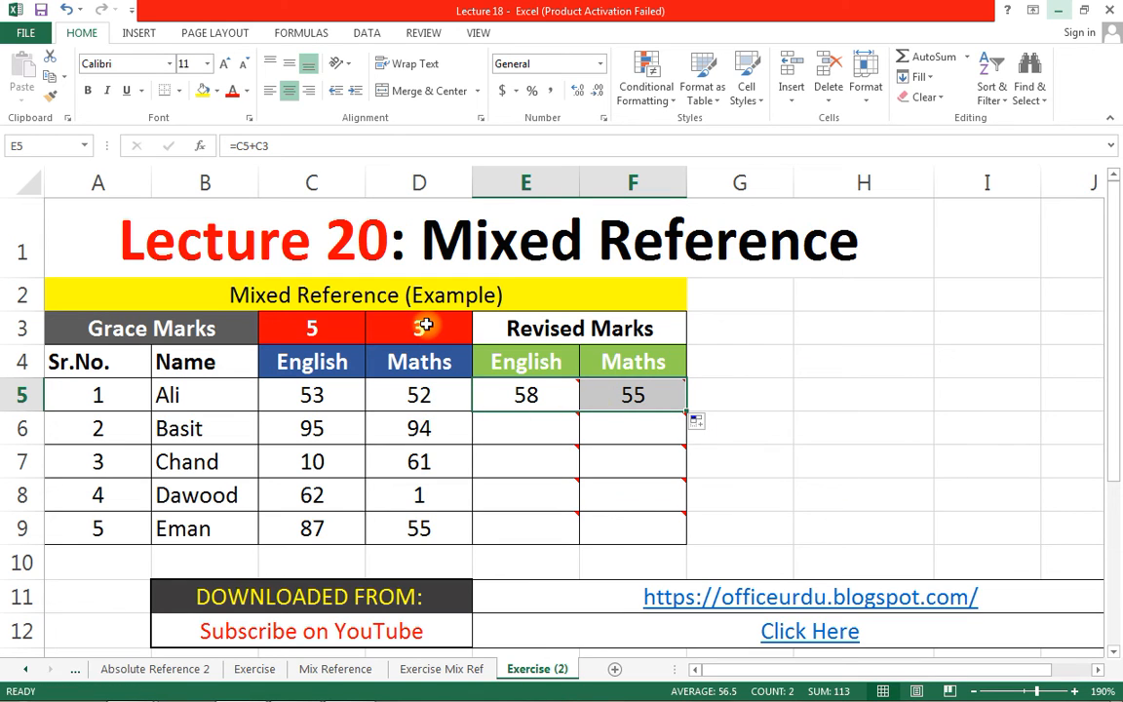
{"action": "mouse_move", "coordinate": [592, 397]}
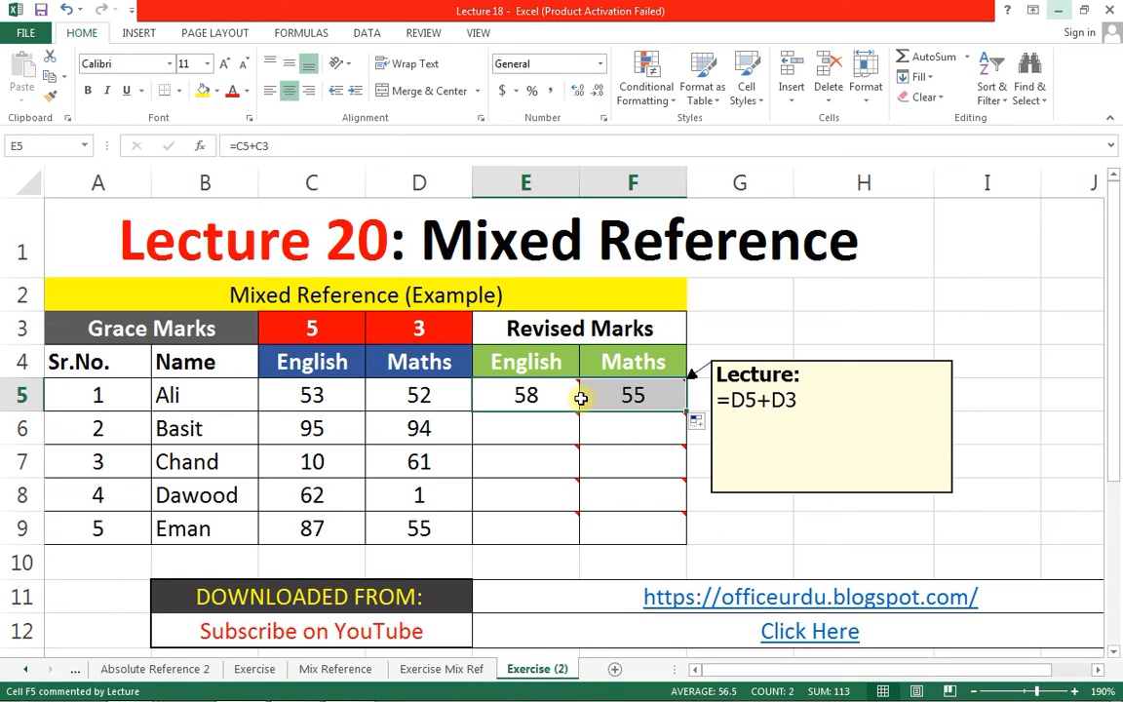
{"action": "mouse_move", "coordinate": [527, 413]}
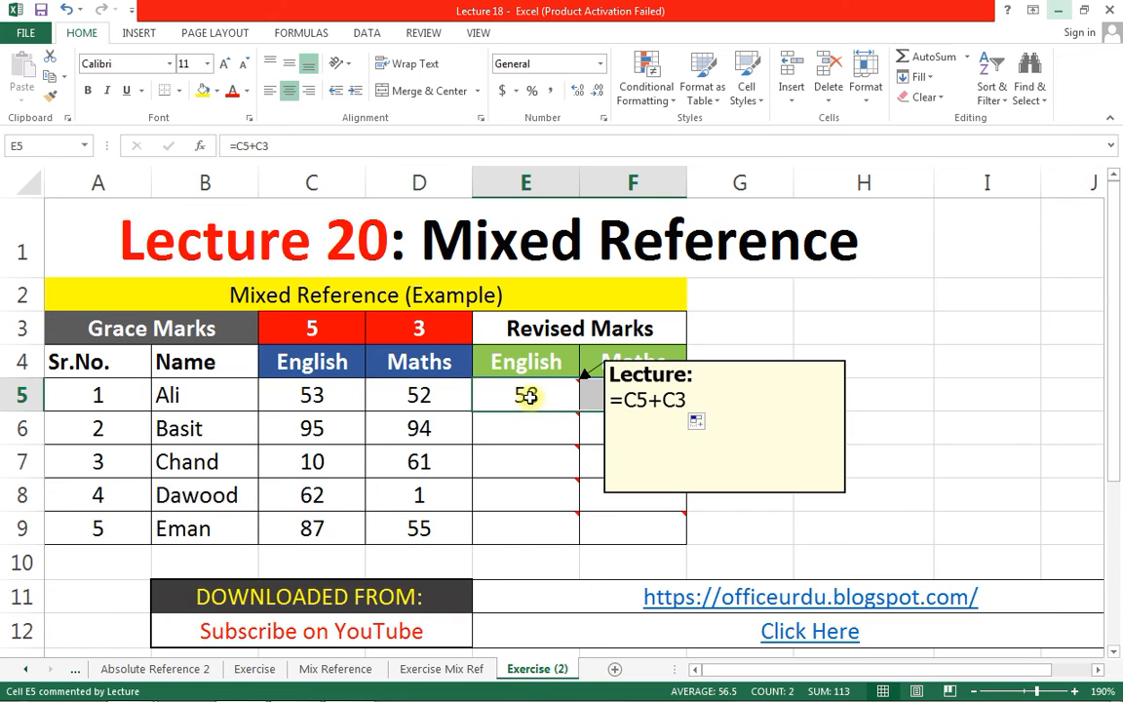
{"action": "left_click_drag", "start_coordinate": [527, 397], "coordinate": [612, 405]}
{"action": "left_click_drag", "start_coordinate": [686, 418], "coordinate": [671, 534]}
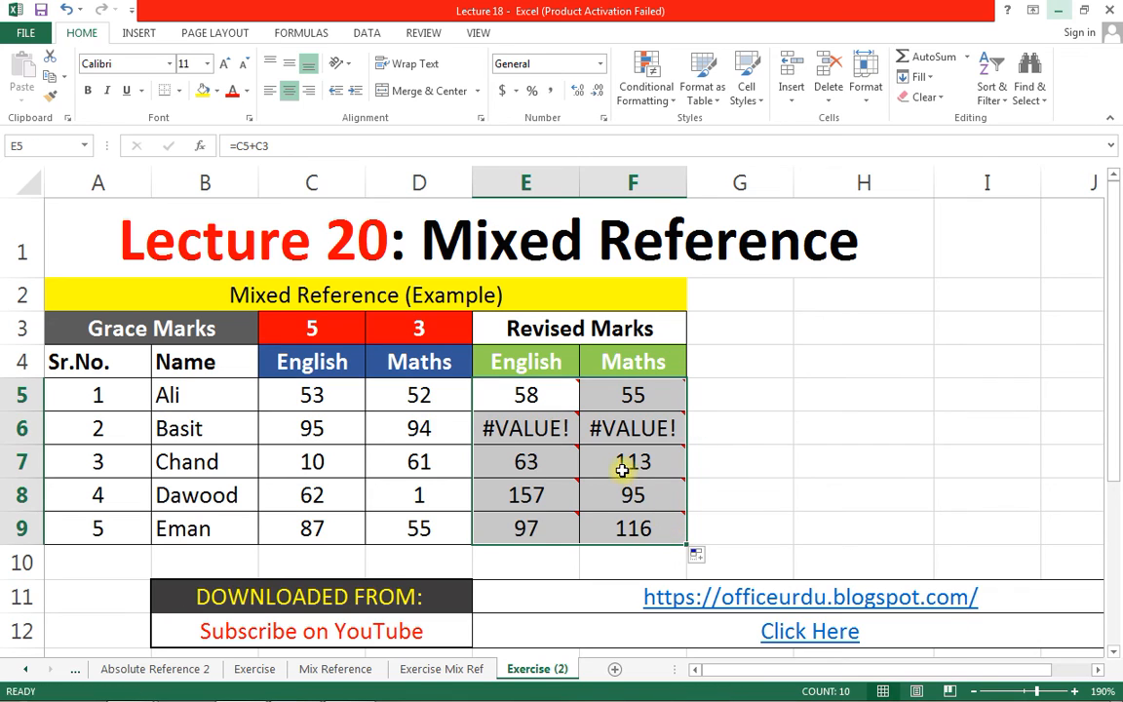
- Inspect the cell references in the copied formulas in E6 and E7 without changing them
{"action": "mouse_move", "coordinate": [588, 421]}
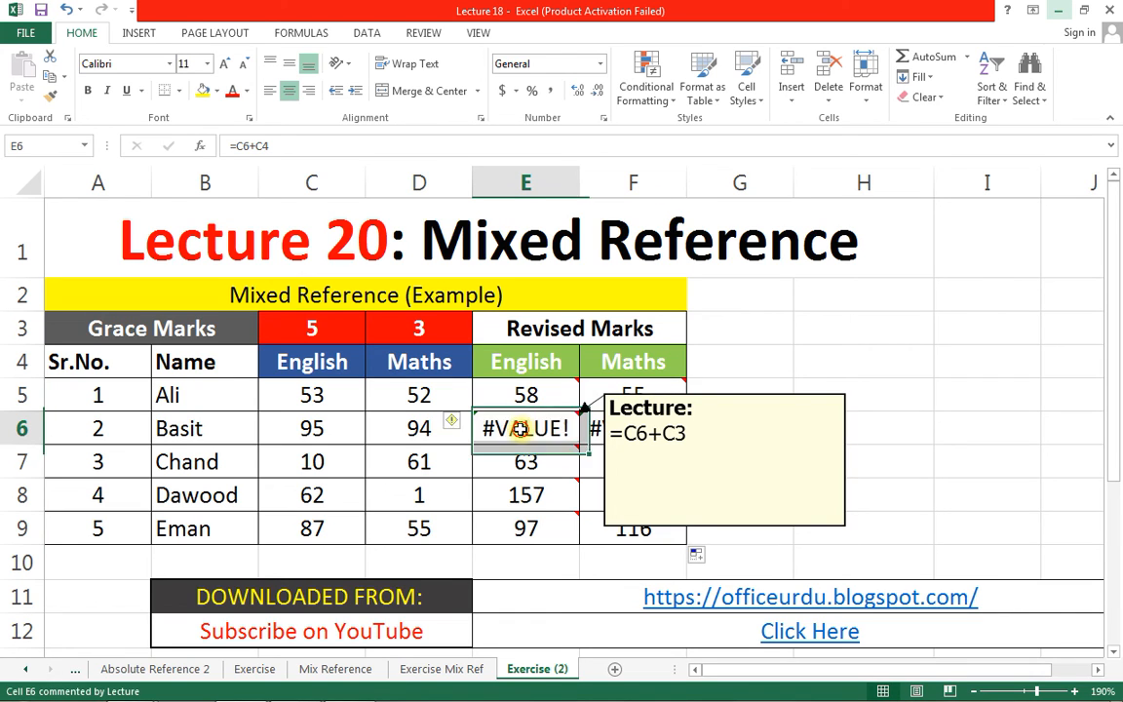
{"action": "double_click", "coordinate": [523, 429]}
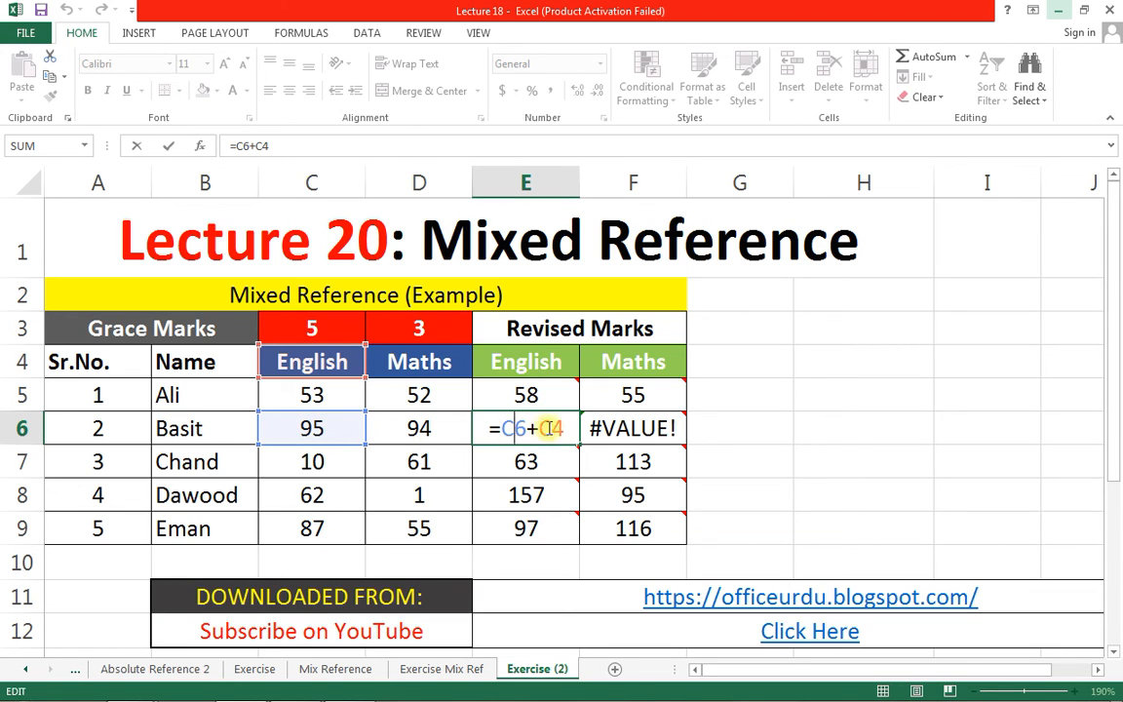
{"action": "mouse_move", "coordinate": [534, 429]}
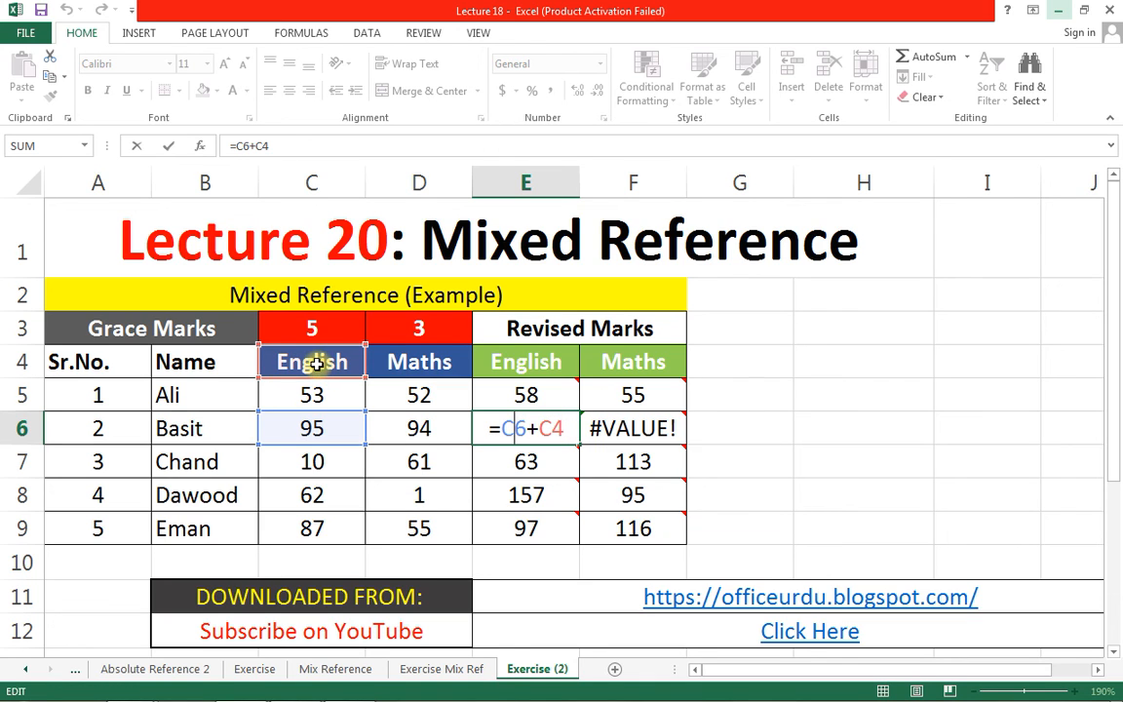
{"action": "key", "text": "Escape"}
{"action": "left_click", "coordinate": [526, 461]}
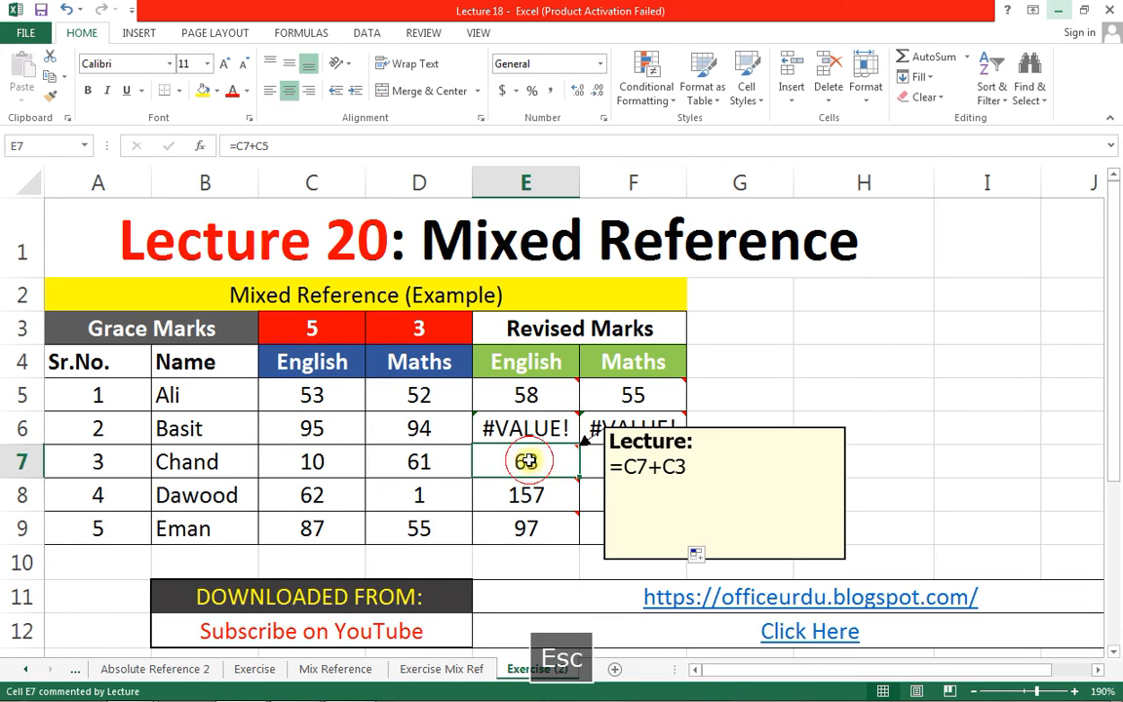
{"action": "double_click", "coordinate": [527, 461]}
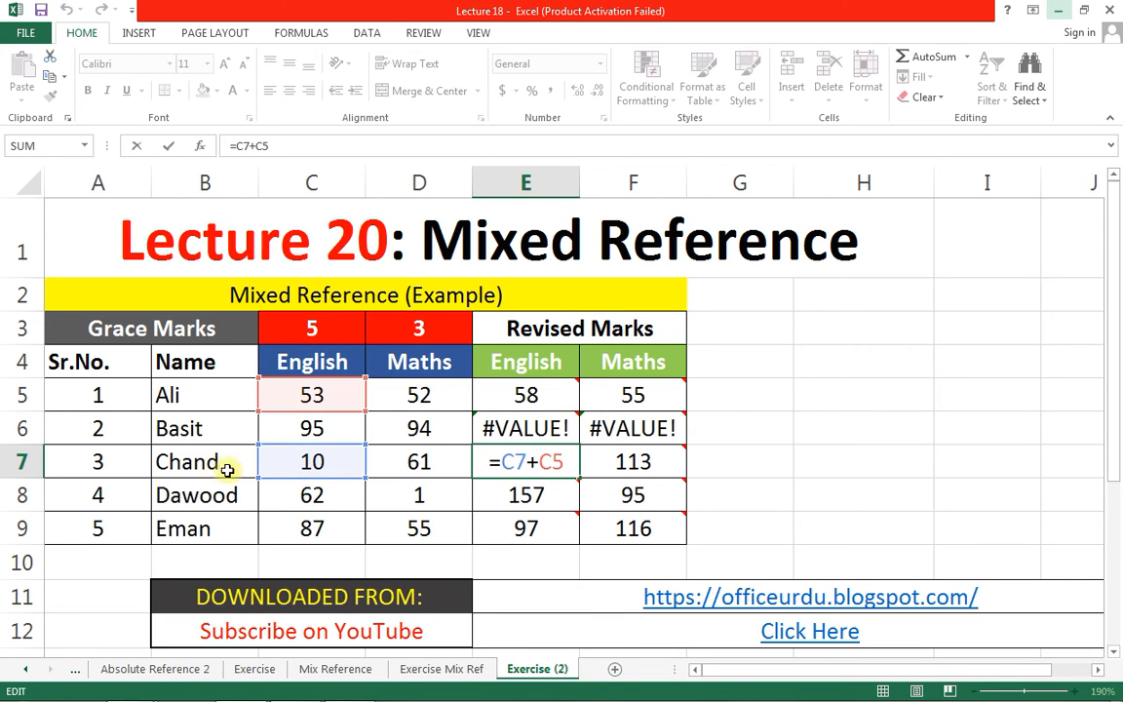
{"action": "mouse_move", "coordinate": [533, 466]}
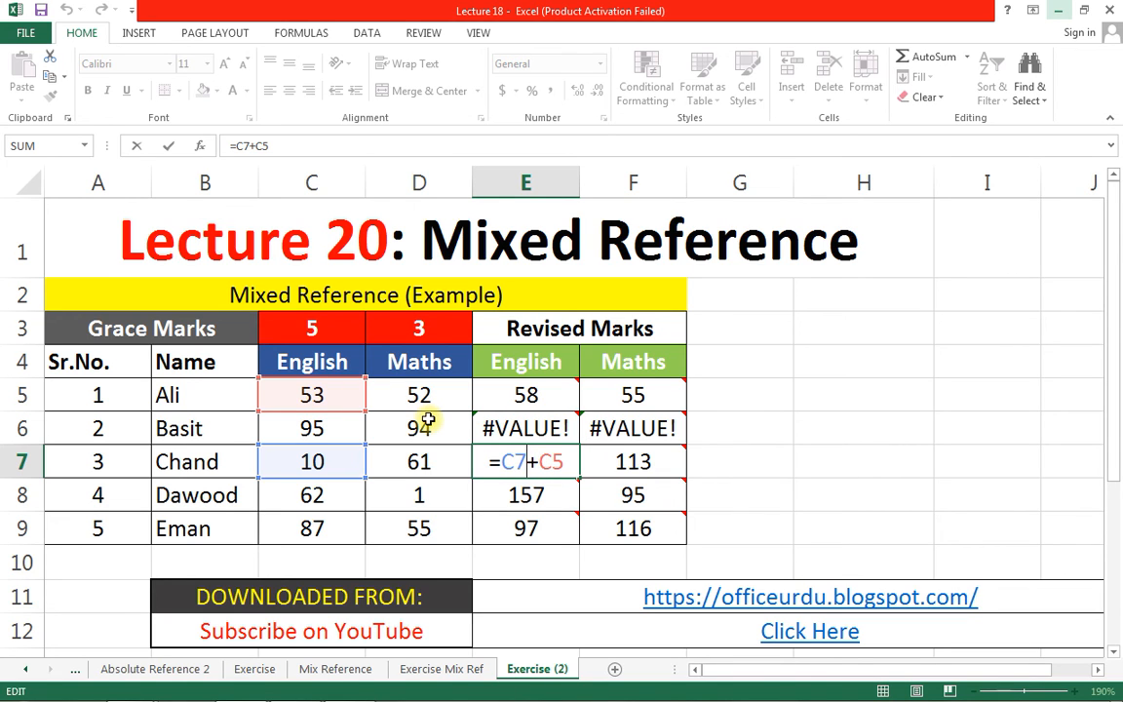
{"action": "mouse_move", "coordinate": [496, 395]}
{"action": "key", "text": "Escape"}
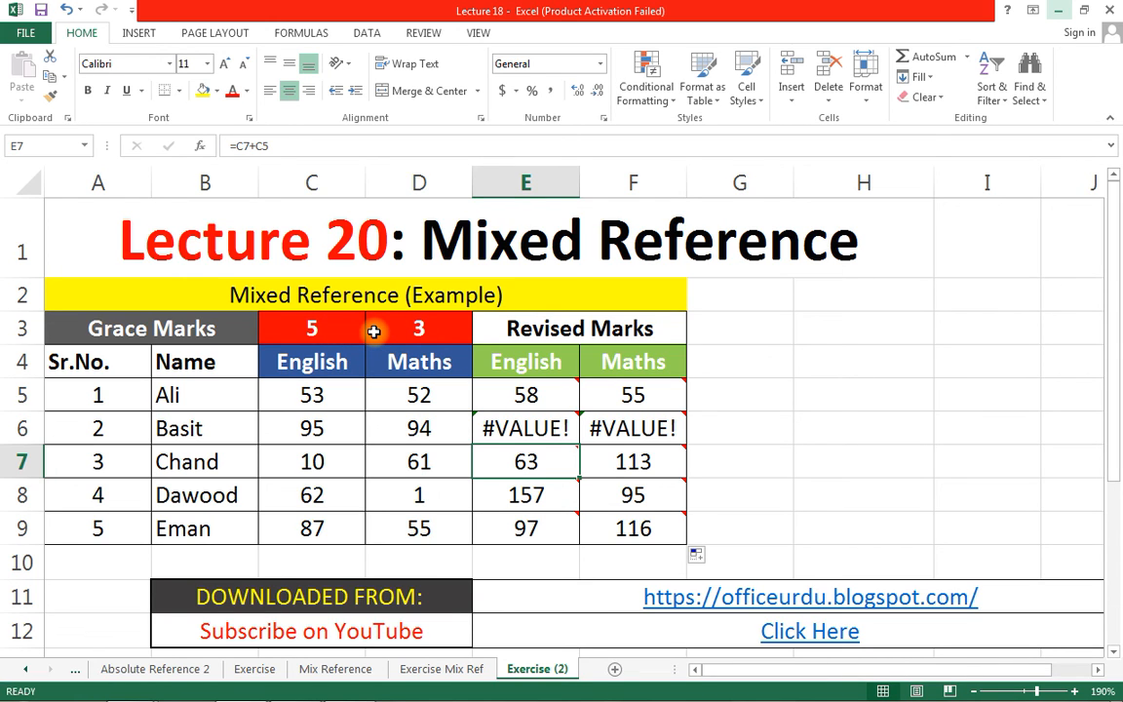
{"action": "mouse_move", "coordinate": [542, 525]}
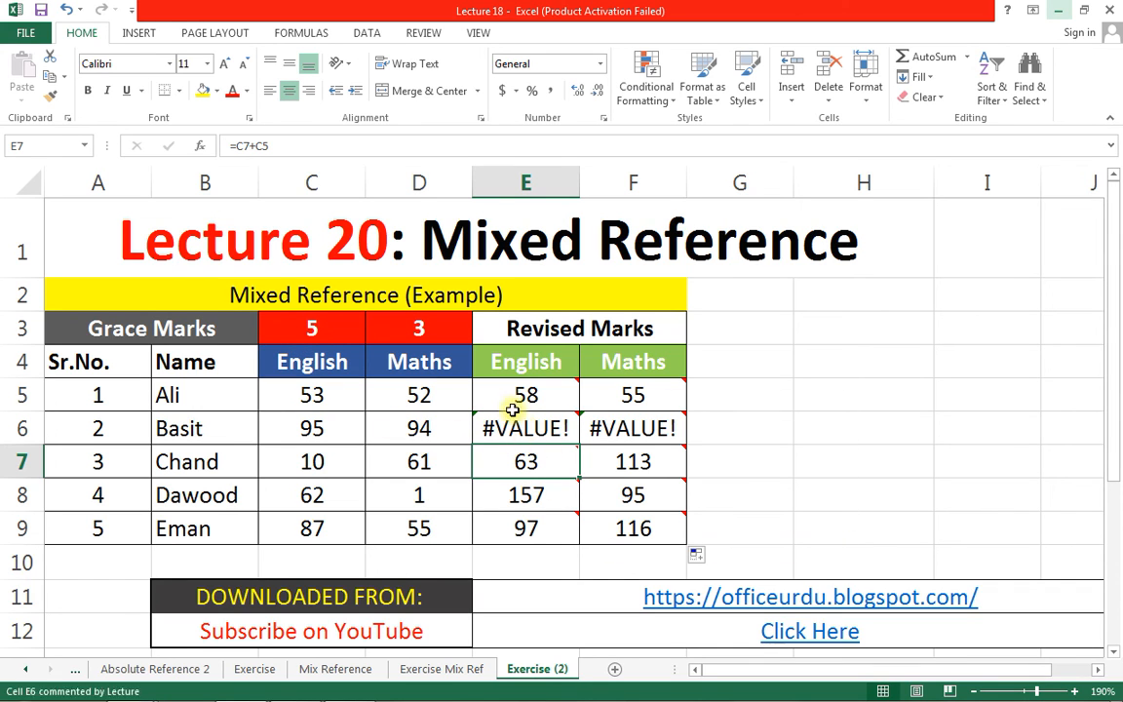
- Clear the Revised Marks cells E5:F9 and build the formula =C5+C3 again in E5
{"action": "left_click_drag", "start_coordinate": [514, 394], "coordinate": [615, 516]}
{"action": "key", "text": "Delete"}
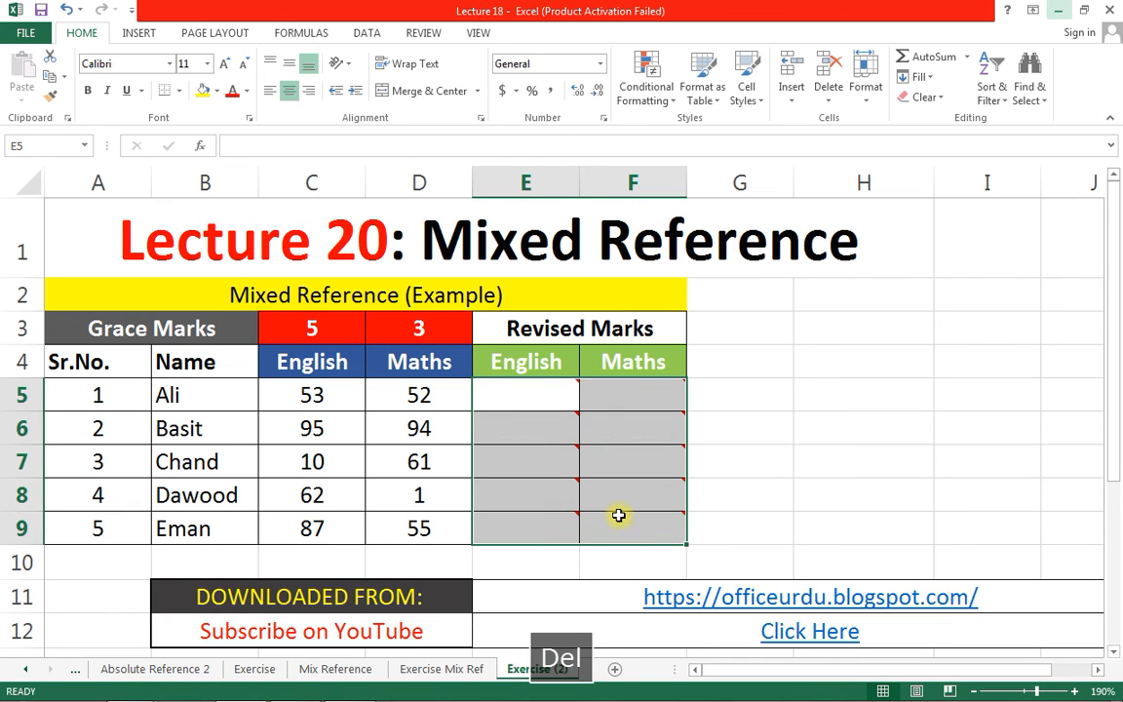
{"action": "left_click", "coordinate": [499, 384]}
{"action": "type", "text": "="}
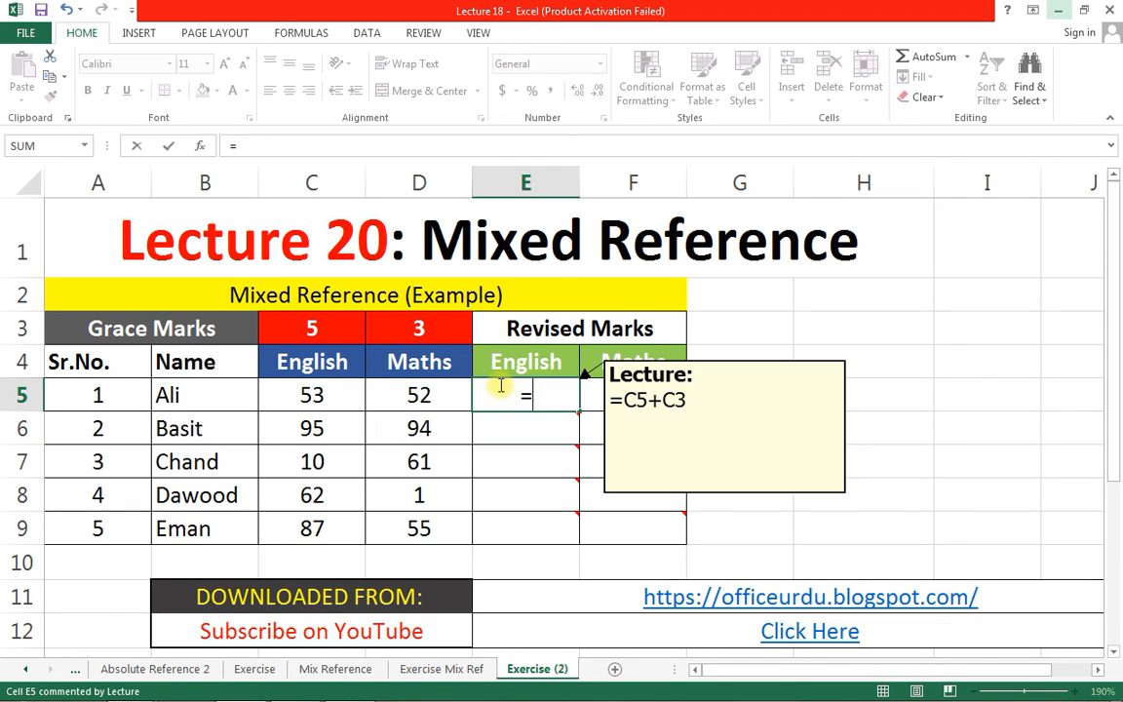
{"action": "left_click", "coordinate": [310, 394]}
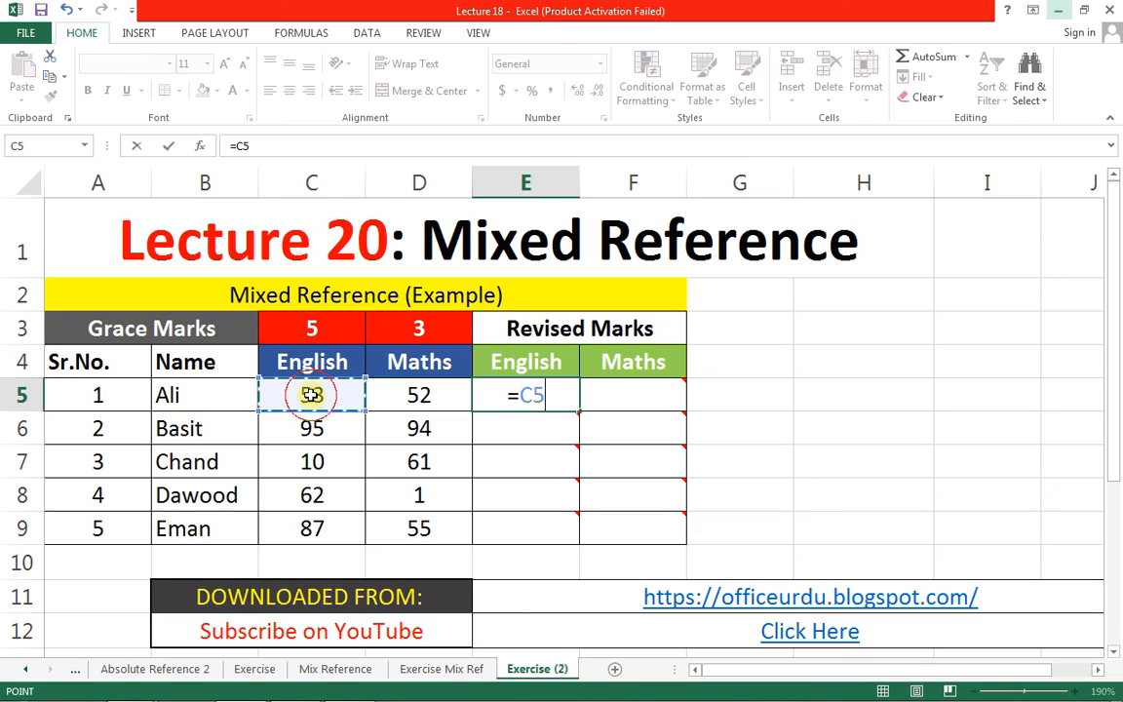
{"action": "type", "text": "+"}
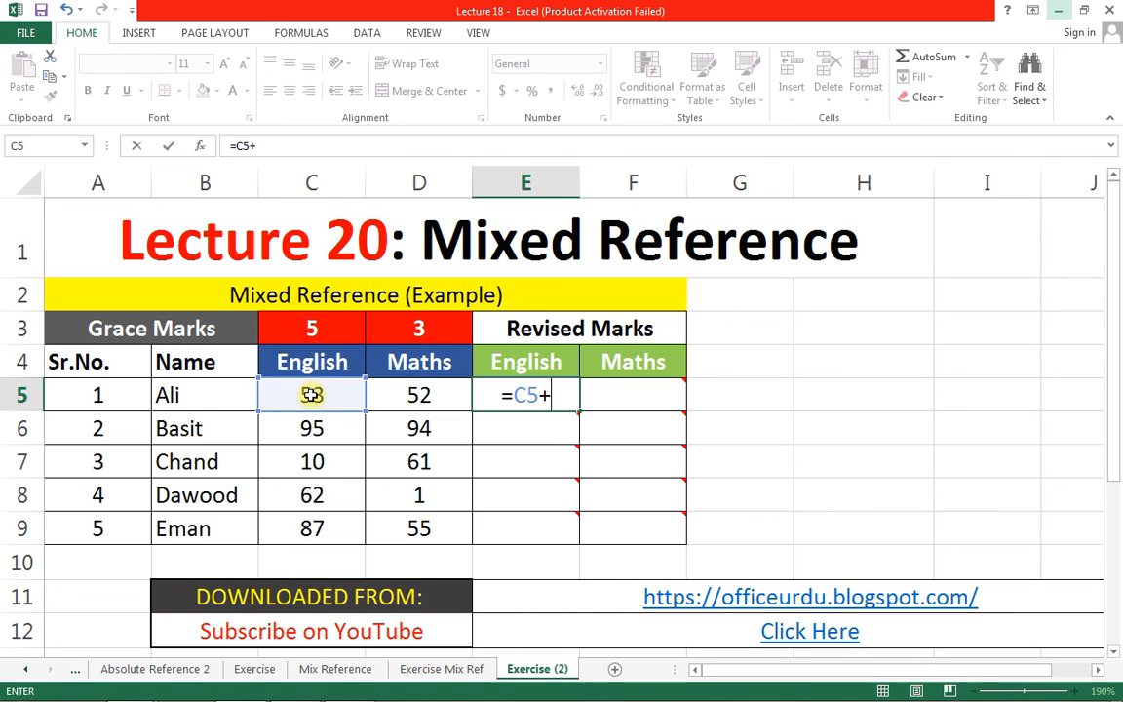
{"action": "left_click", "coordinate": [325, 327]}
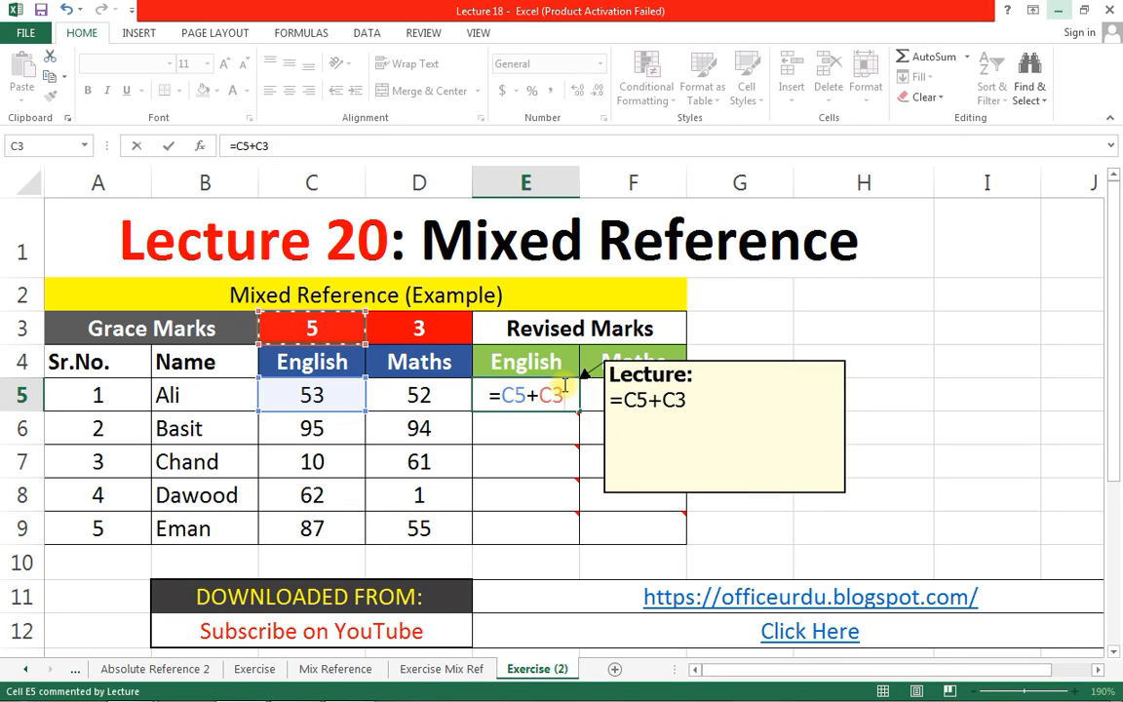
- Lock only the row of the C3 reference in E5 so the formula reads =C5+C$3
{"action": "mouse_move", "coordinate": [550, 400]}
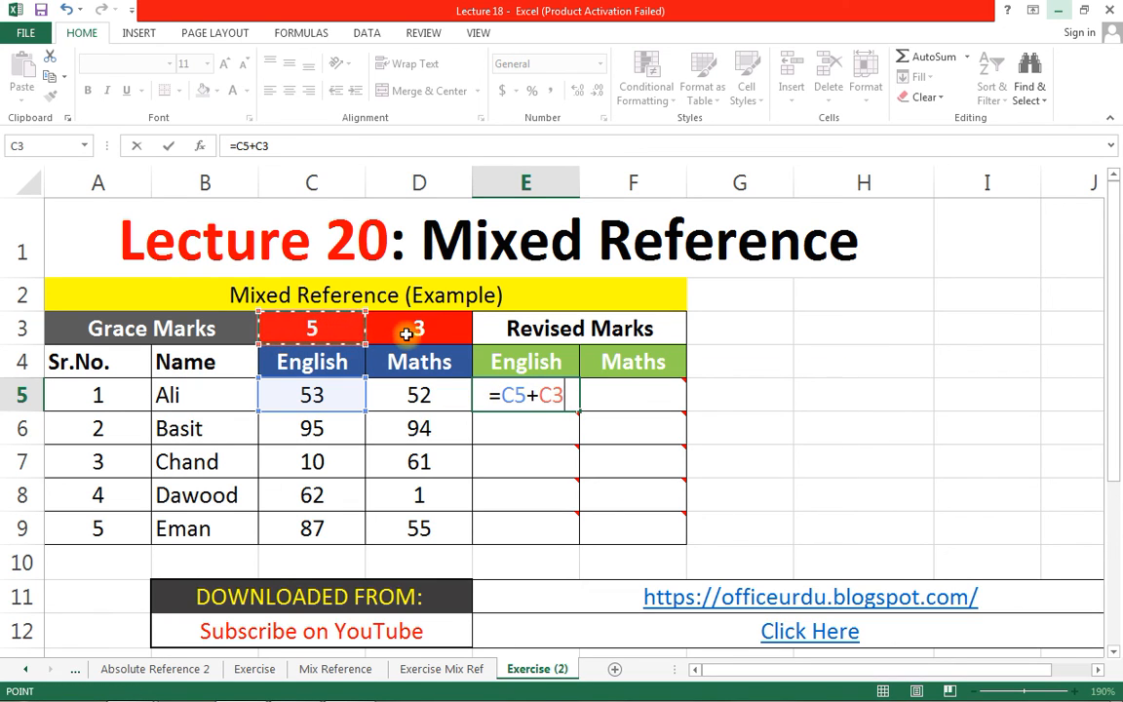
{"action": "left_click_drag", "start_coordinate": [563, 396], "coordinate": [552, 396]}
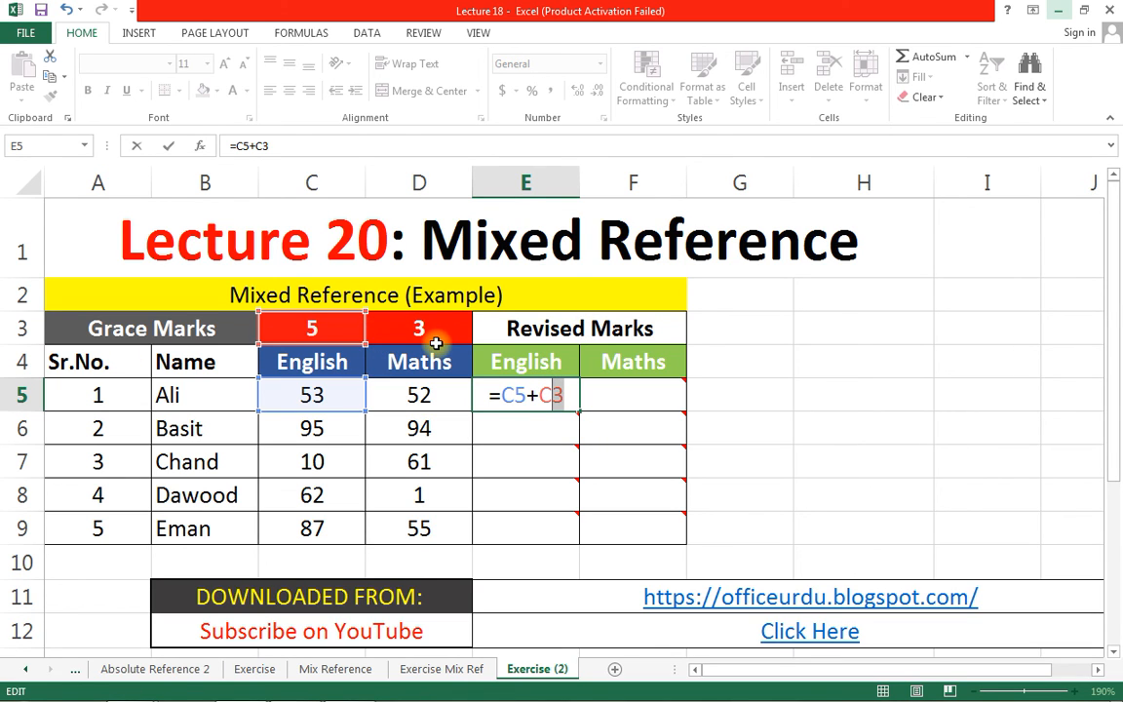
{"action": "key", "text": "F4"}
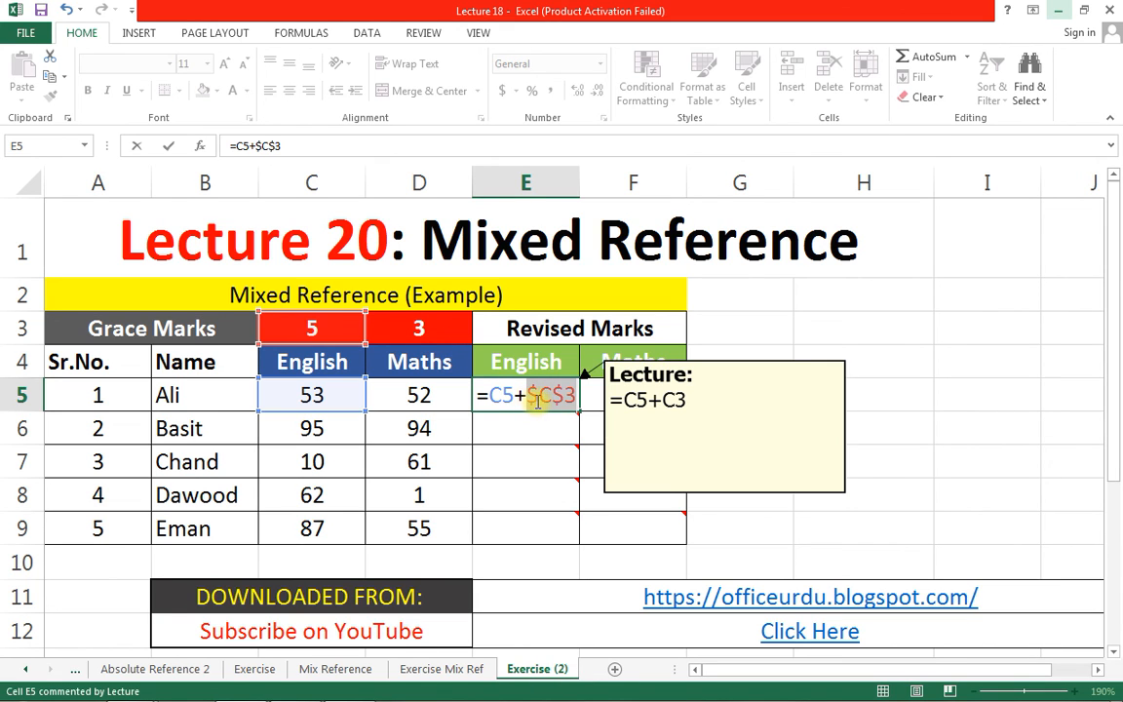
{"action": "key", "text": "F4"}
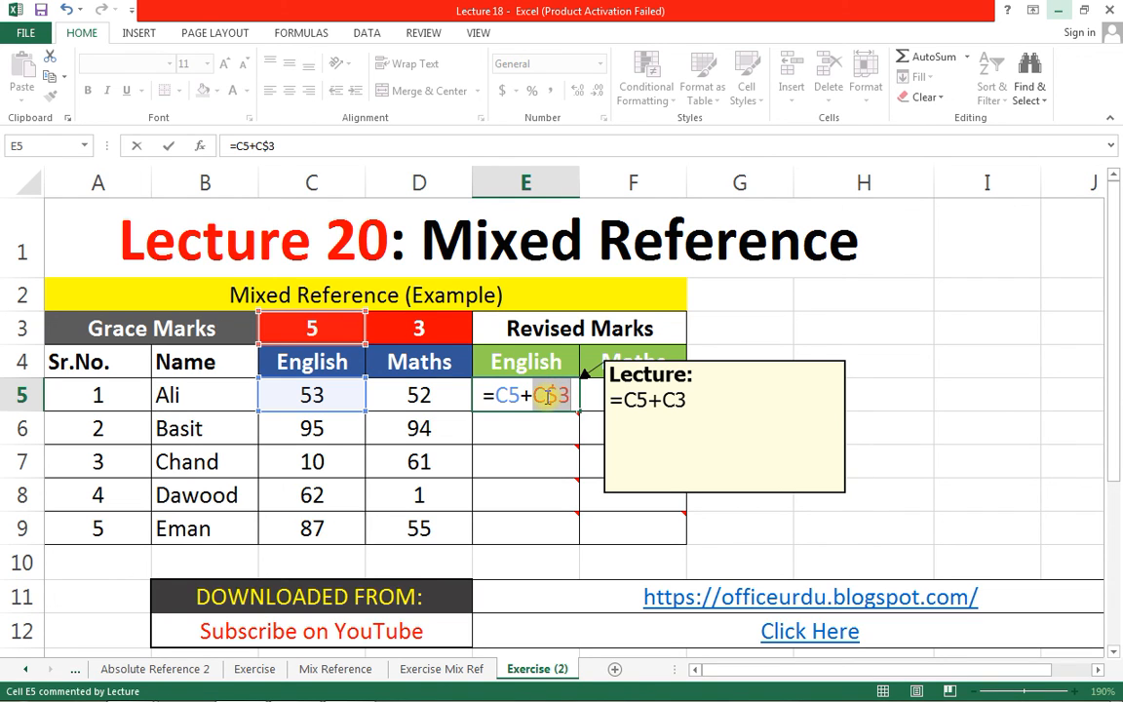
{"action": "key", "text": "Return"}
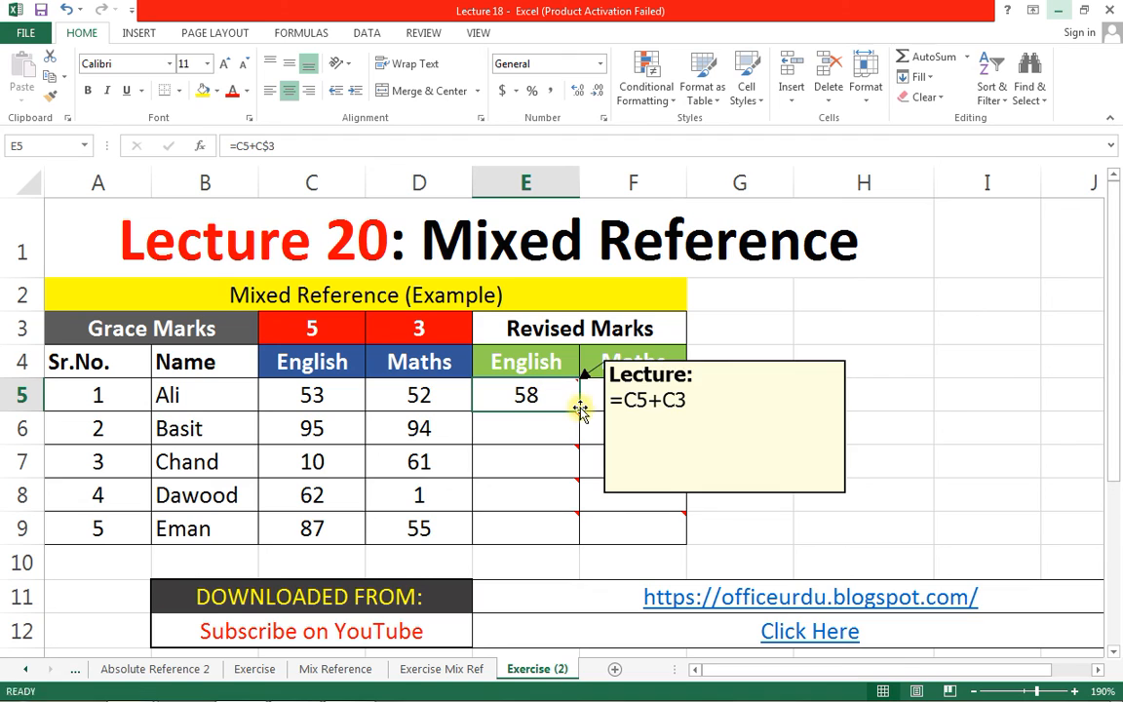
- Fill the mixed-reference formula from E5 across to F5 and then down through row 9
{"action": "left_click_drag", "start_coordinate": [579, 410], "coordinate": [661, 405]}
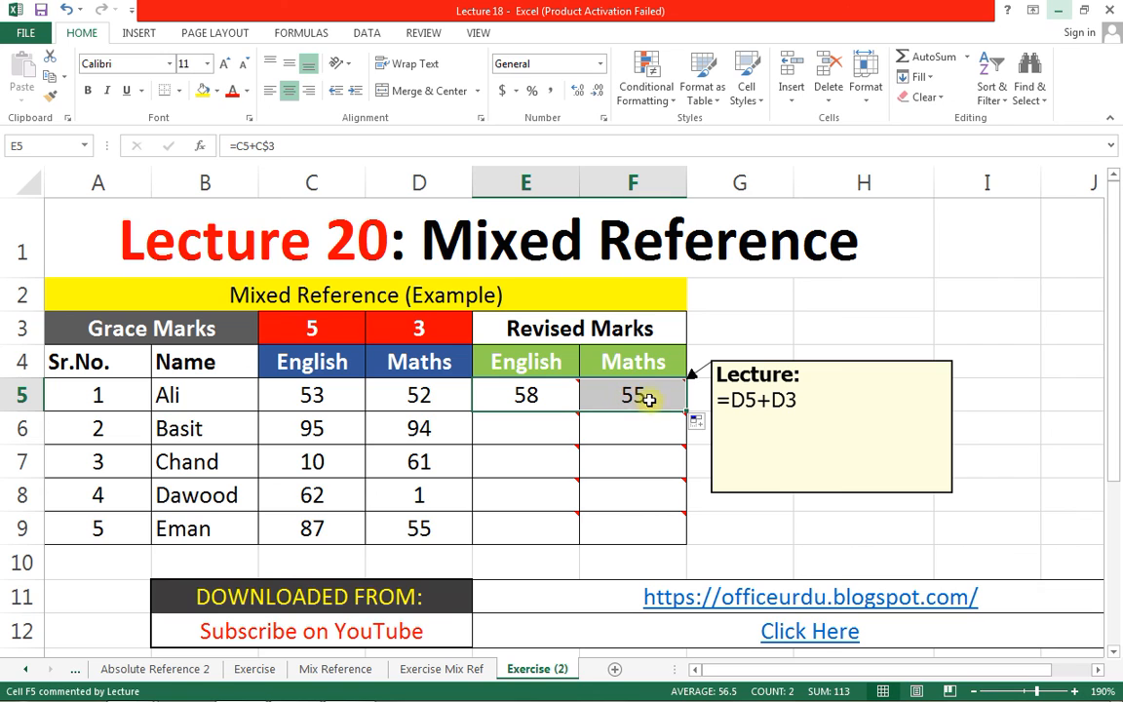
{"action": "left_click_drag", "start_coordinate": [685, 414], "coordinate": [657, 527]}
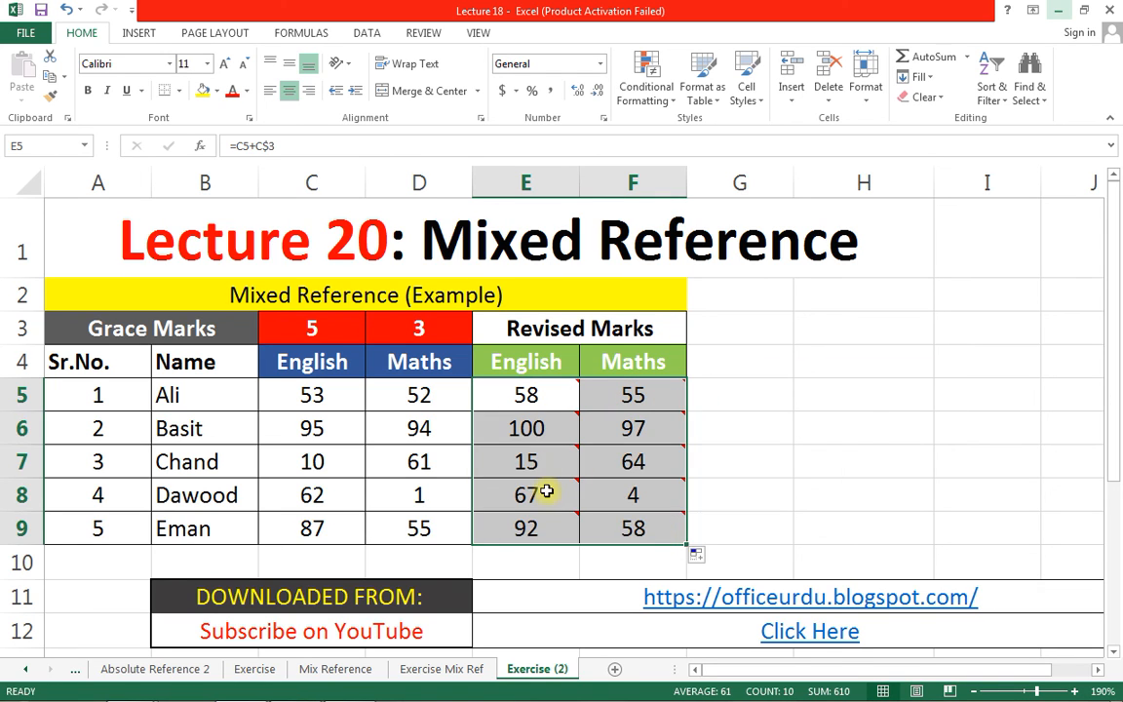